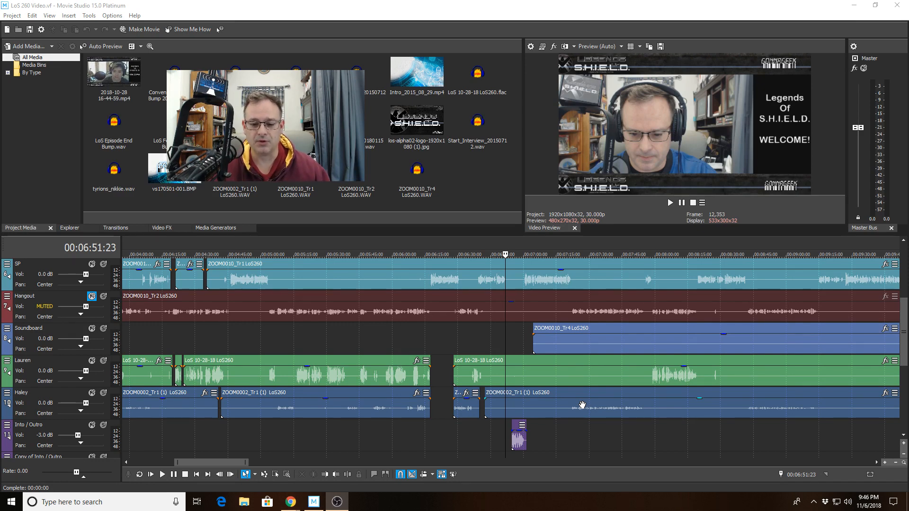
scroll(590, 433, down, 10)
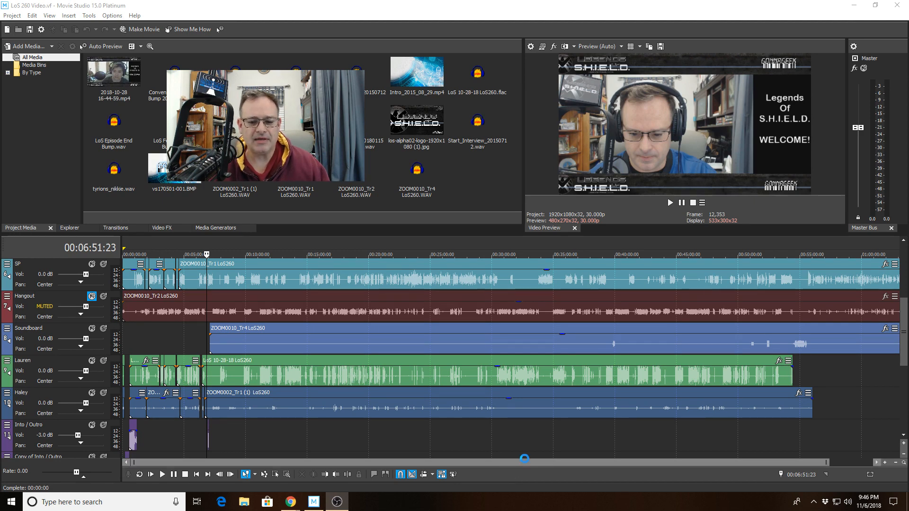
scroll(353, 445, up, 10)
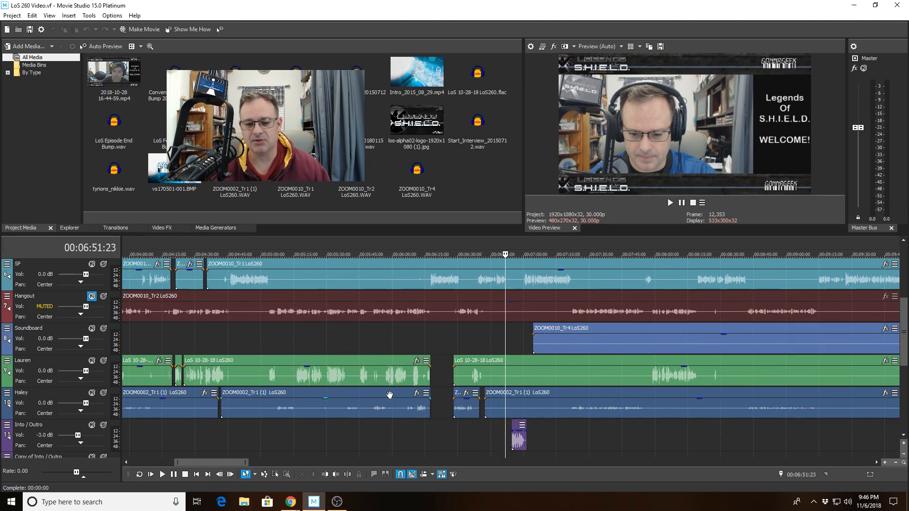
scroll(389, 395, down, 8)
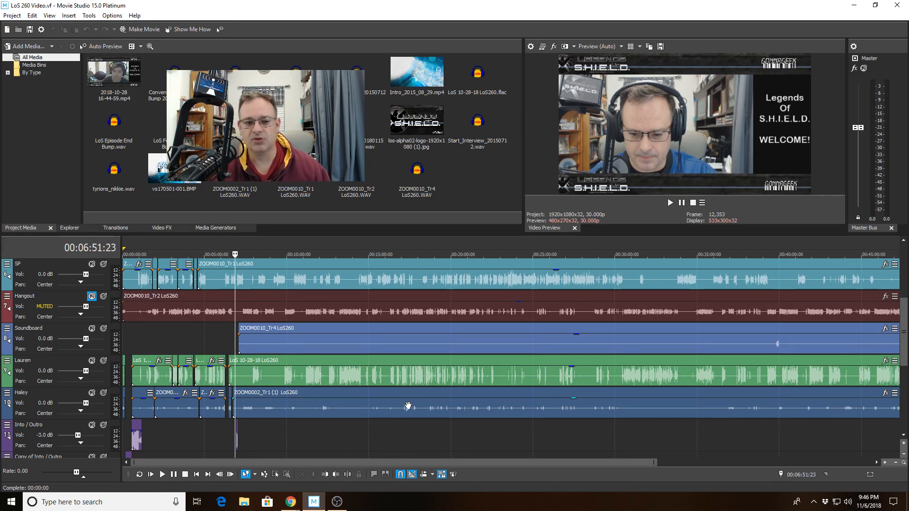
scroll(408, 405, up, 6)
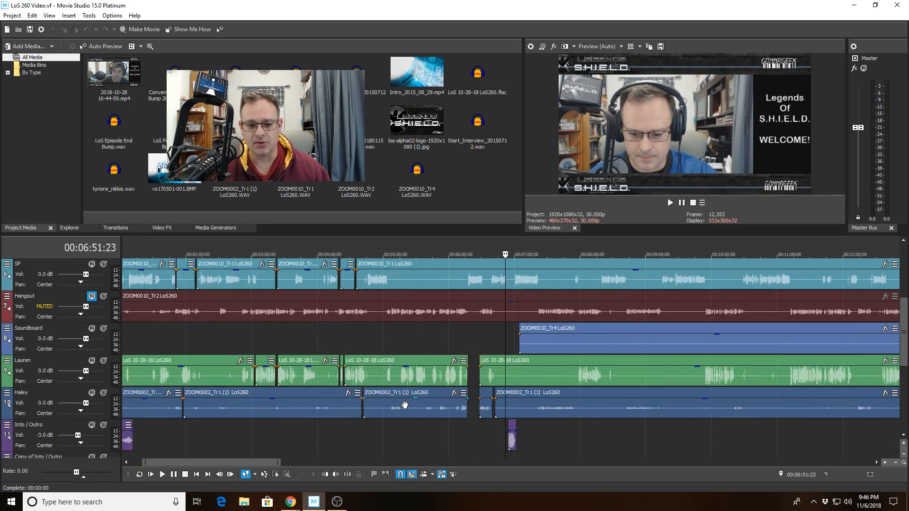
scroll(405, 406, up, 3)
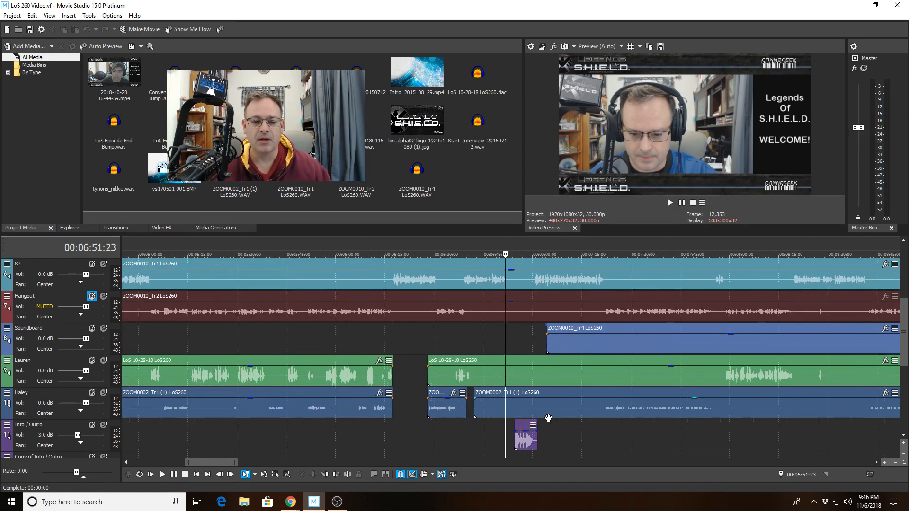
scroll(548, 418, down, 6)
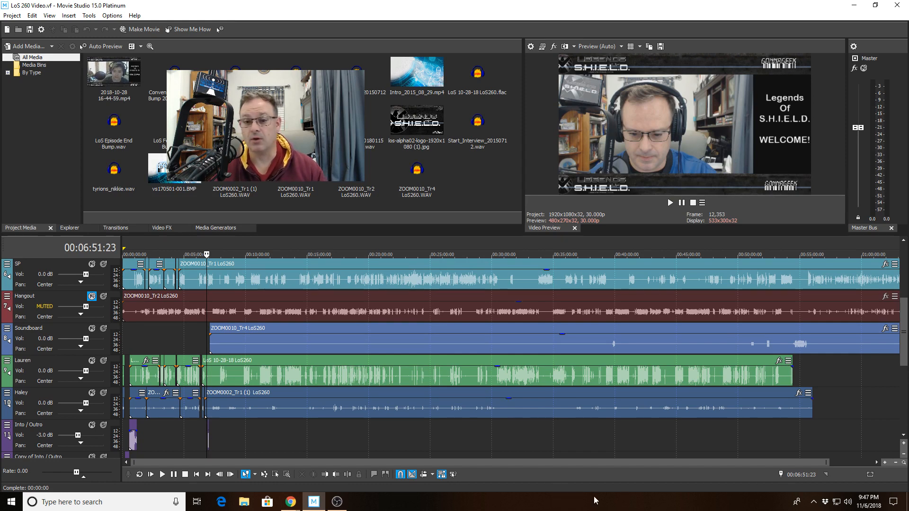
Play the timeline from 00:06:45:16 to review the lead-in to the Start_Interview bumper clip
scroll(573, 462, up, 8)
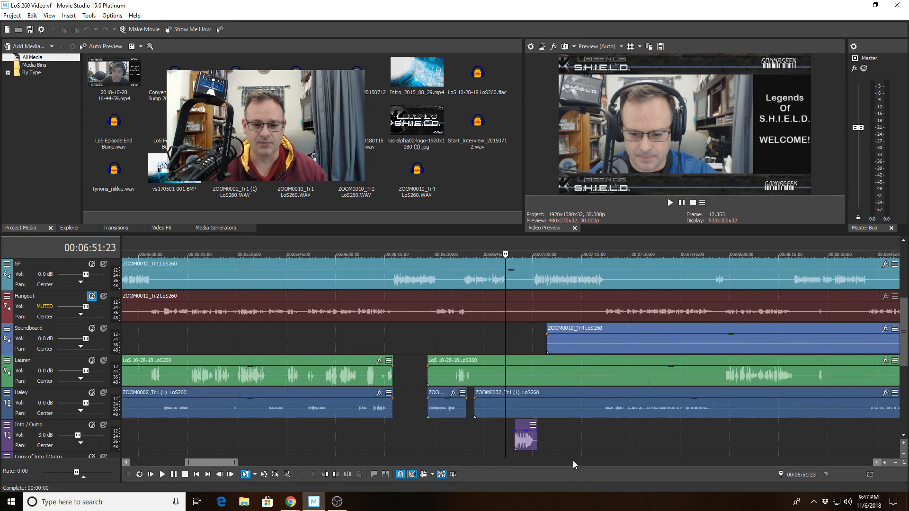
scroll(572, 461, up, 5)
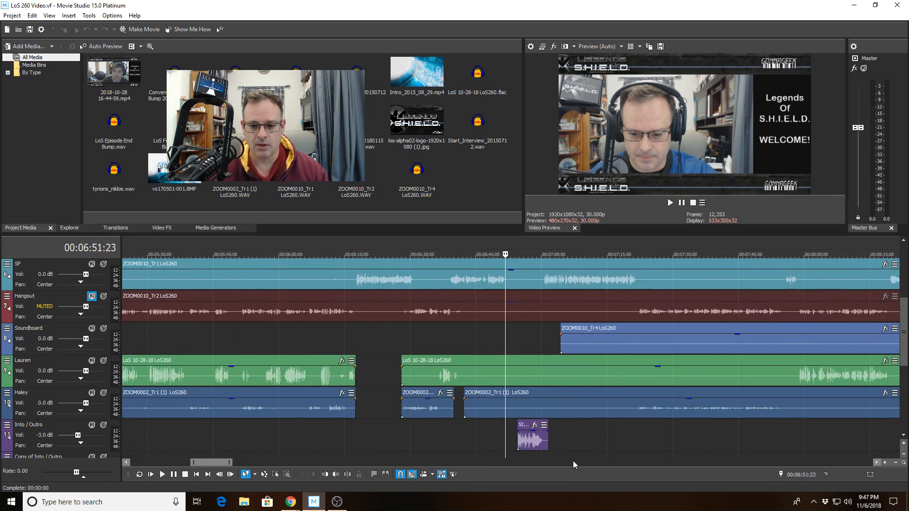
click(450, 259)
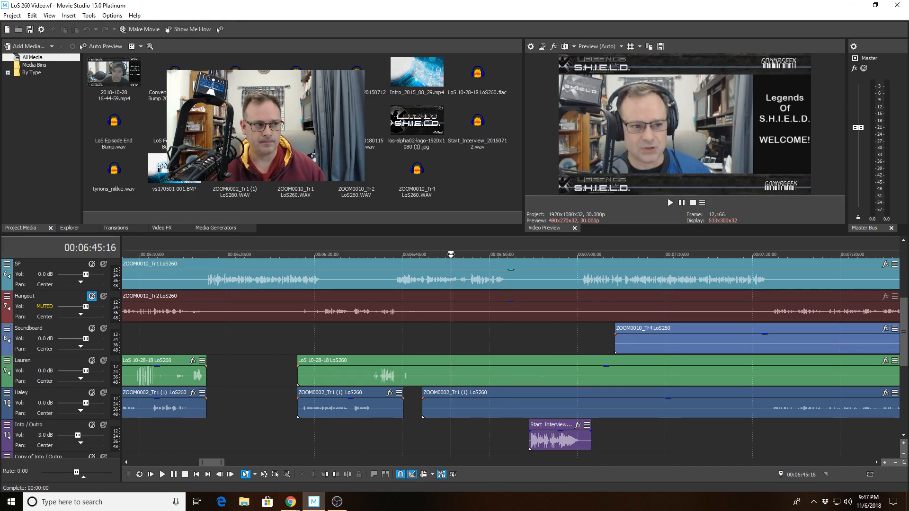
key(space)
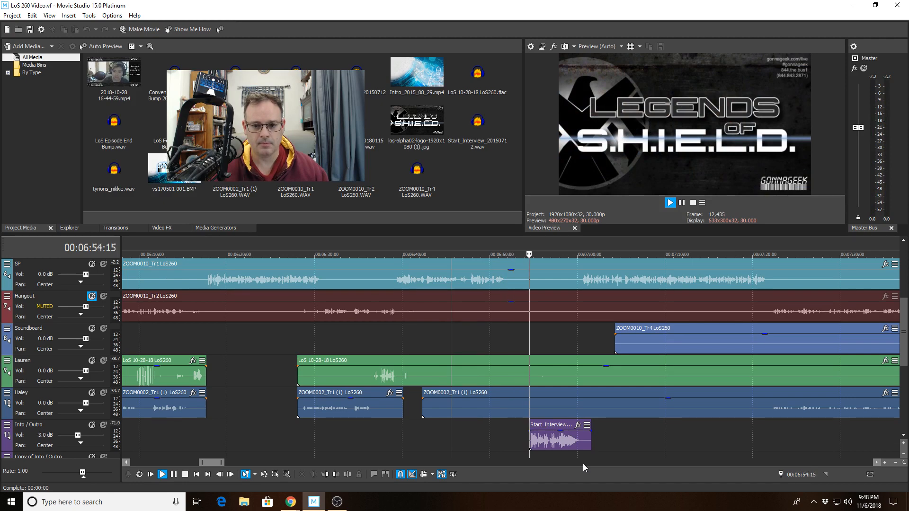
key(space)
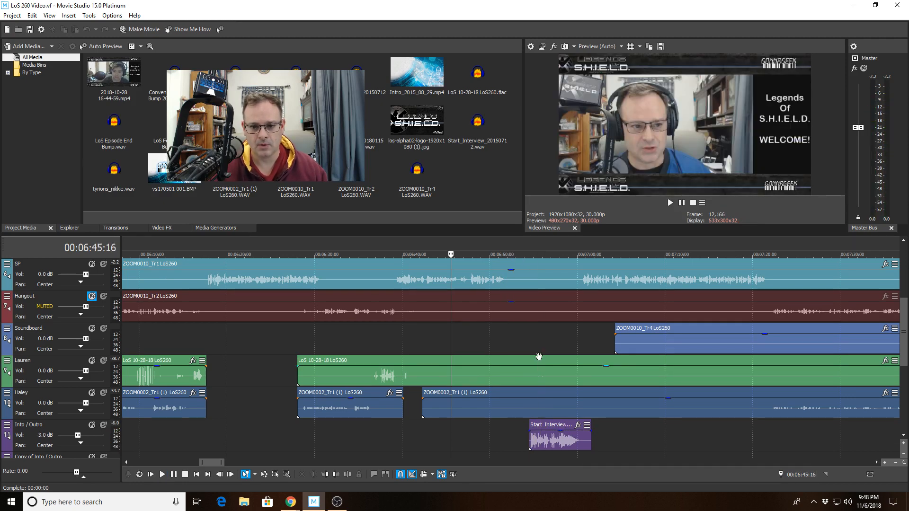
Add a fade-out to the end of the los-alpha02-logo clip, starting just before 00:06:56:09
drag(905, 319, 904, 288)
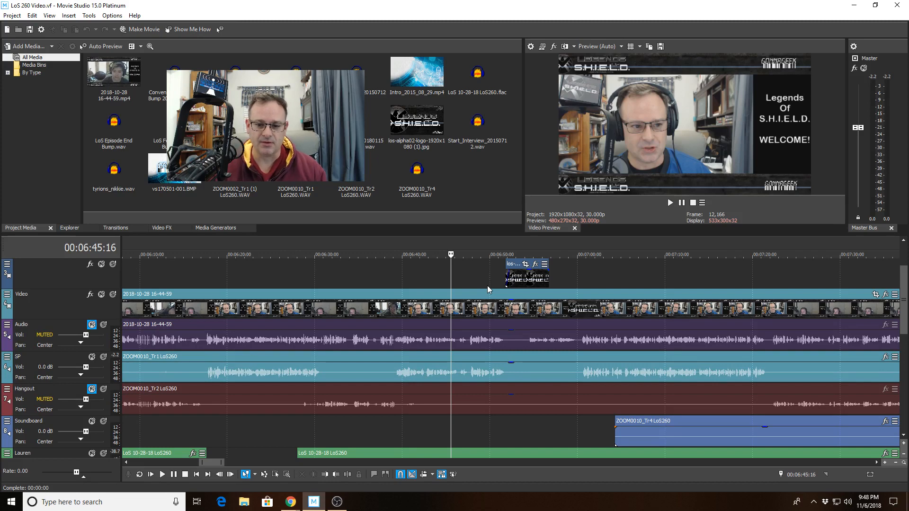
click(517, 258)
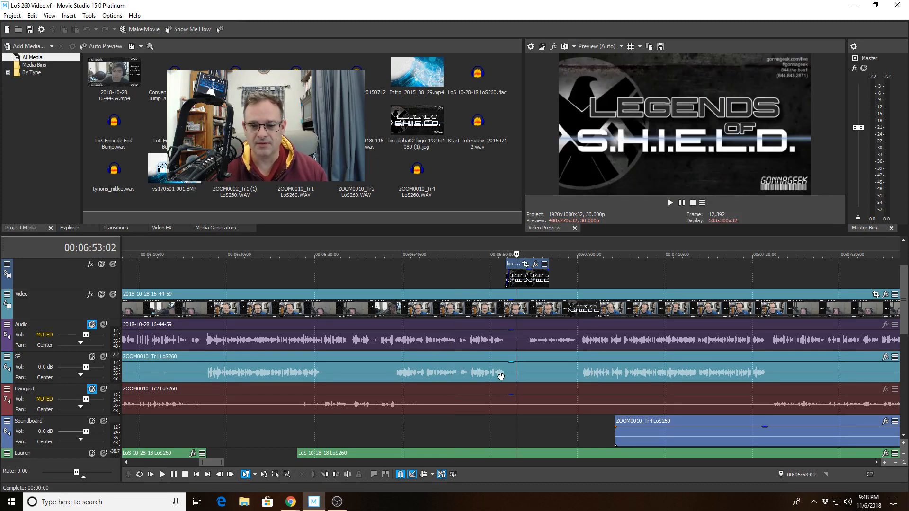
scroll(501, 377, up, 5)
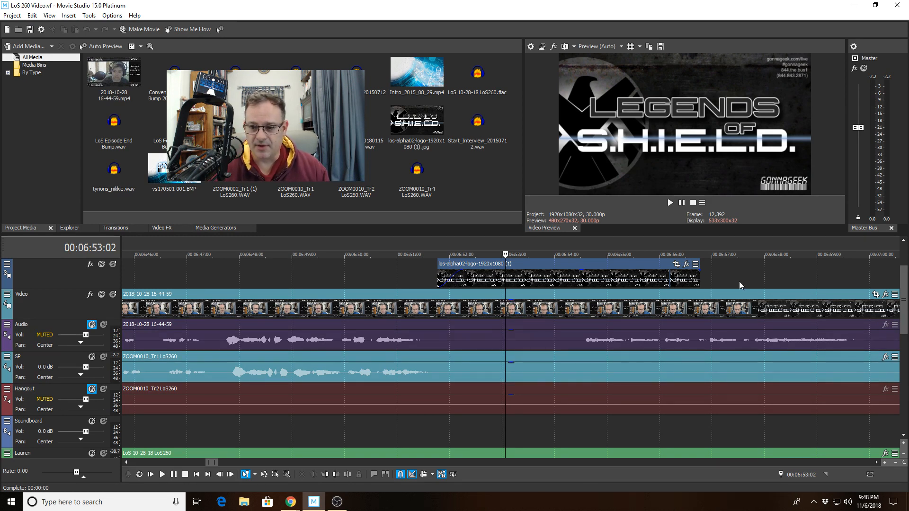
click(712, 255)
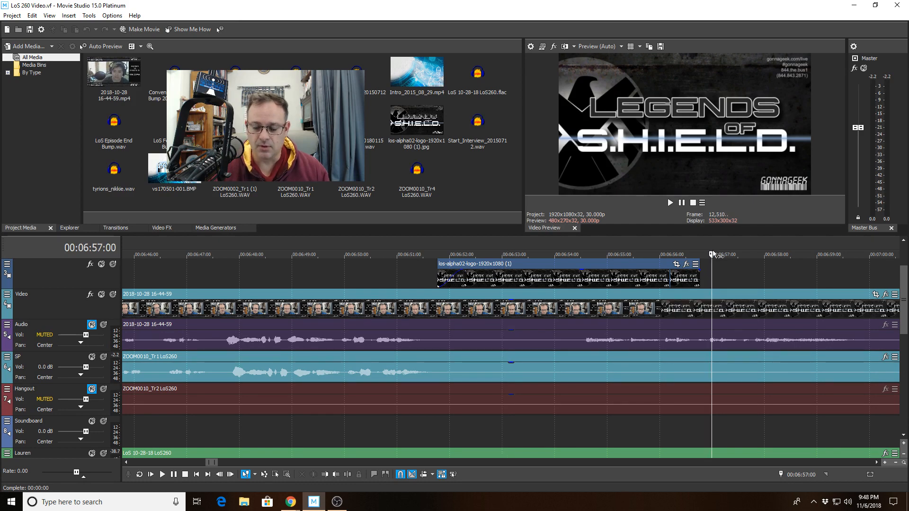
click(676, 255)
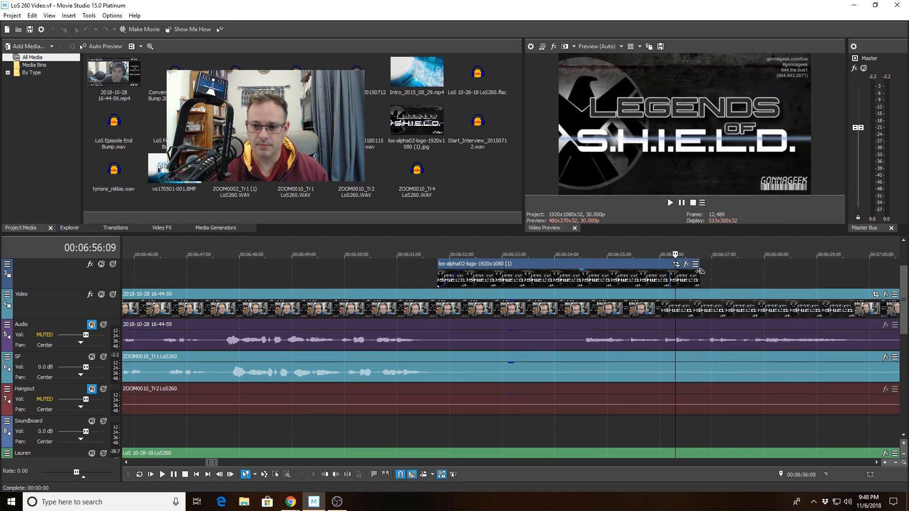
drag(699, 270, 673, 271)
scroll(673, 271, up, 3)
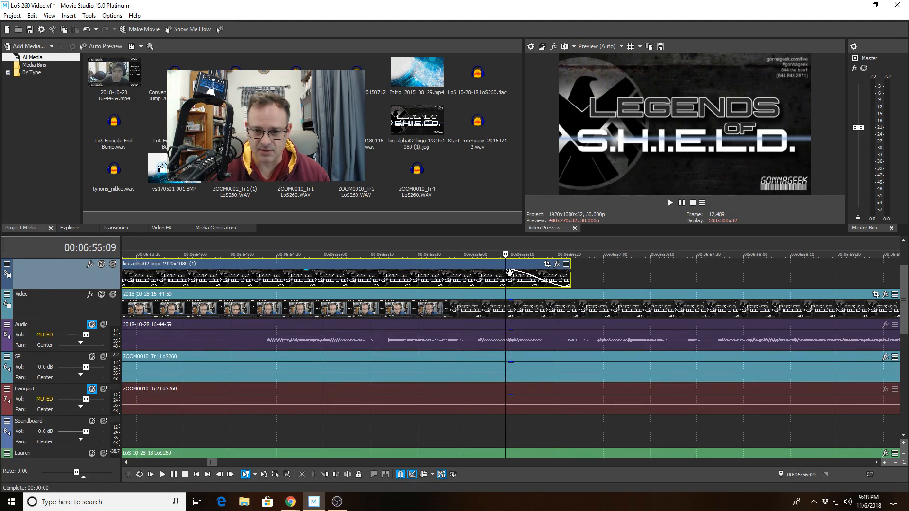
drag(508, 271, 502, 269)
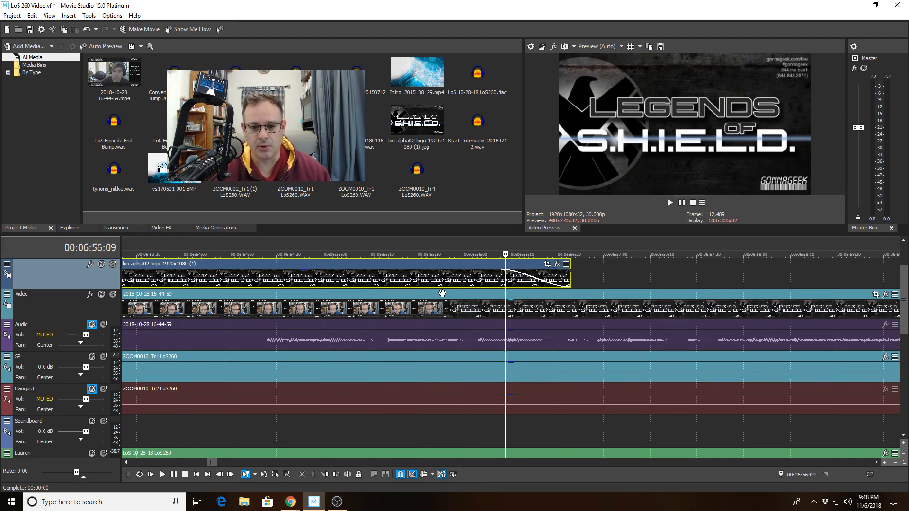
Play back the logo clip's fade-out from 00:06:55:18
scroll(442, 294, down, 2)
click(456, 254)
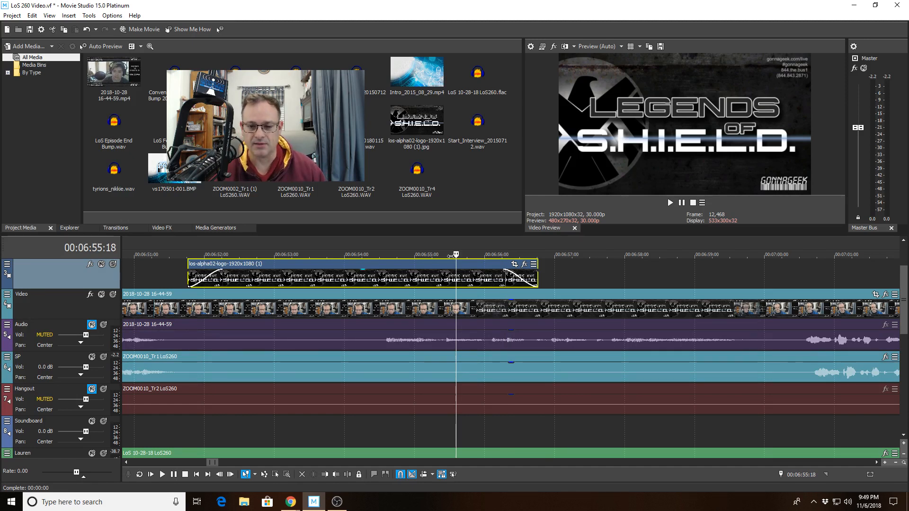
key(space)
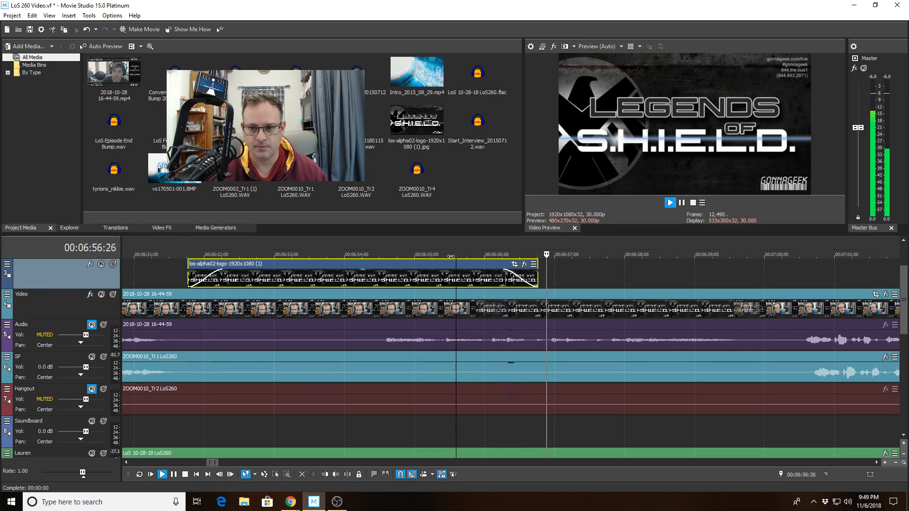
key(space)
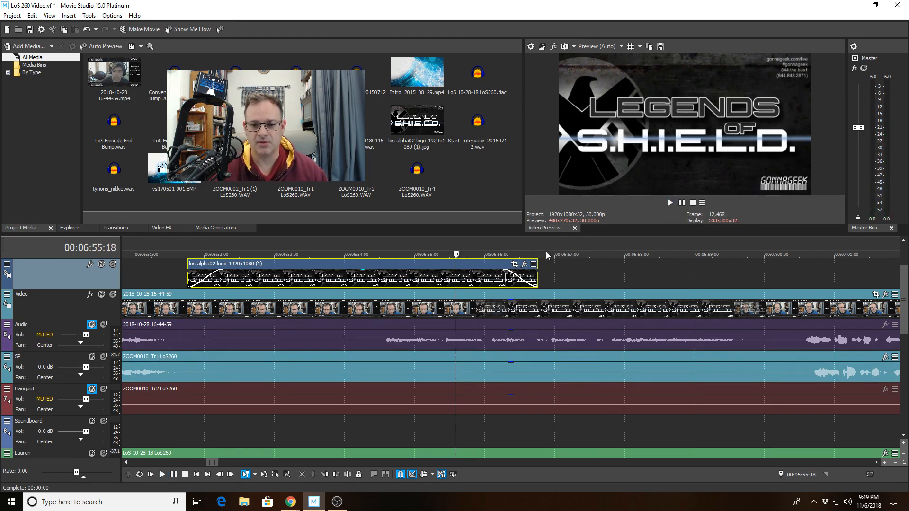
Check individual frames around the end of the logo clip between 00:06:55:12 and 00:06:57:21
click(557, 253)
click(526, 254)
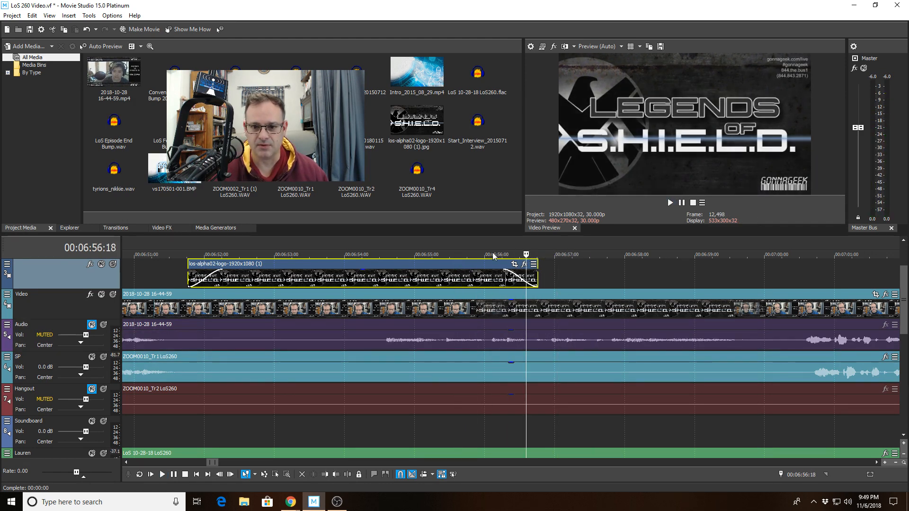
click(493, 254)
click(579, 254)
click(442, 254)
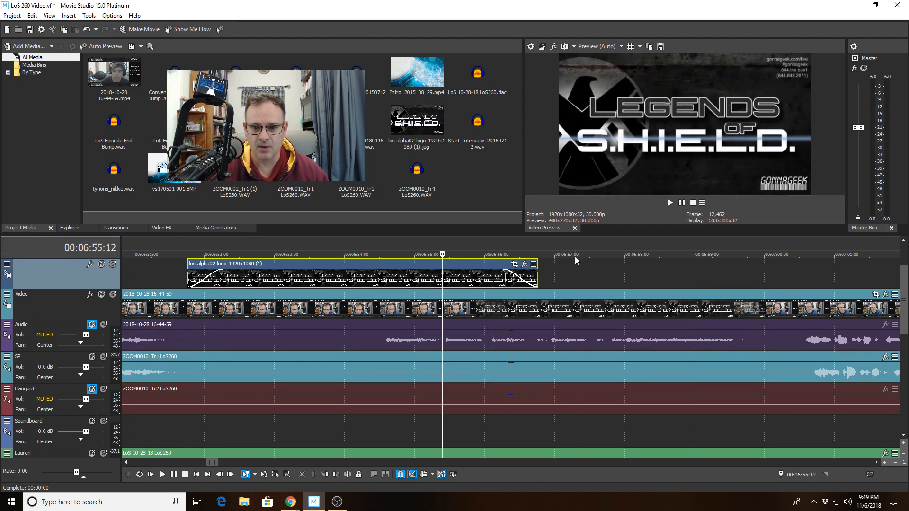
click(579, 254)
click(604, 255)
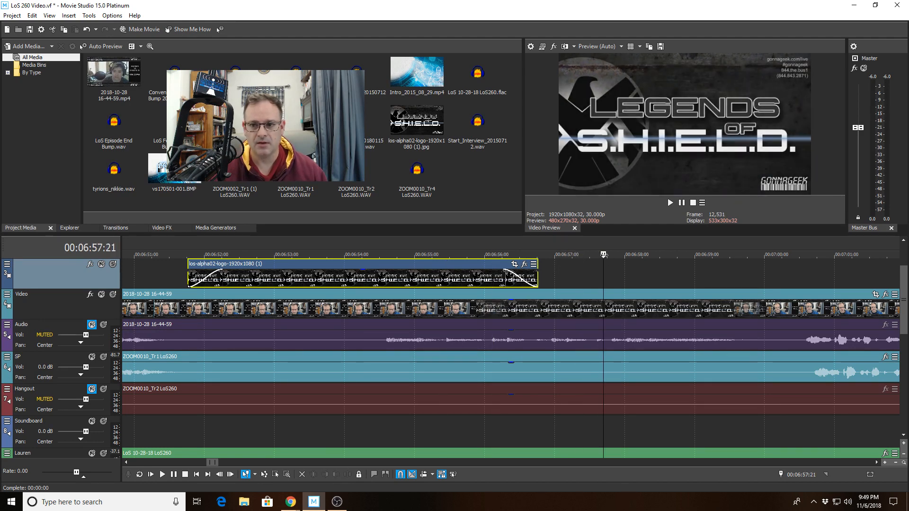
click(513, 252)
click(475, 254)
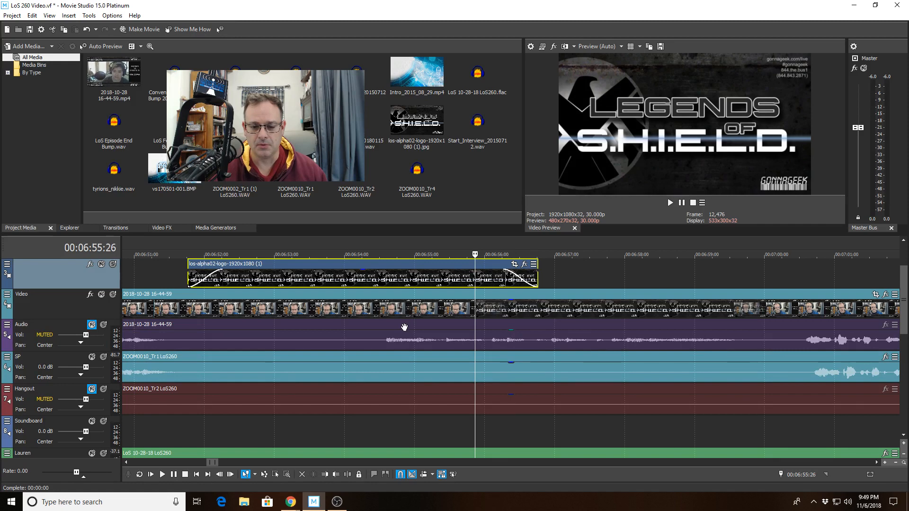
Split the clips on all tracks at 00:06:52:12 with nothing selected
scroll(406, 325, down, 3)
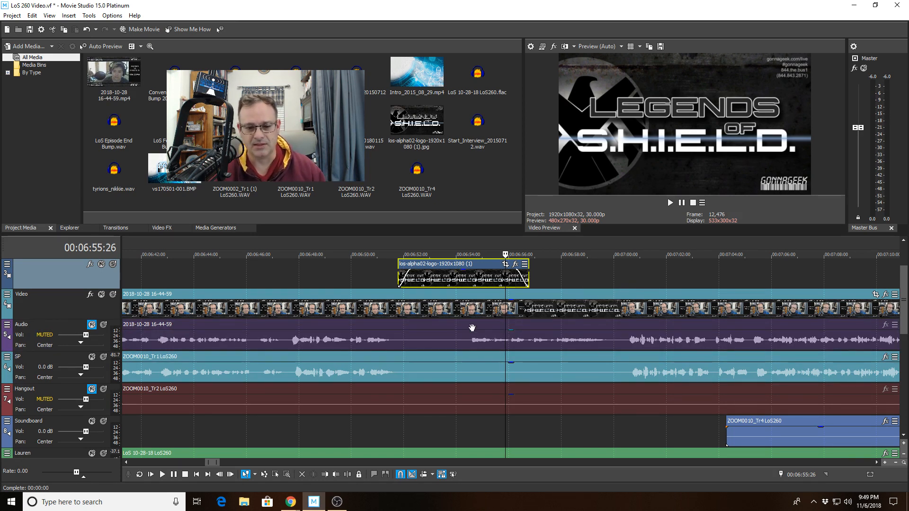
click(415, 325)
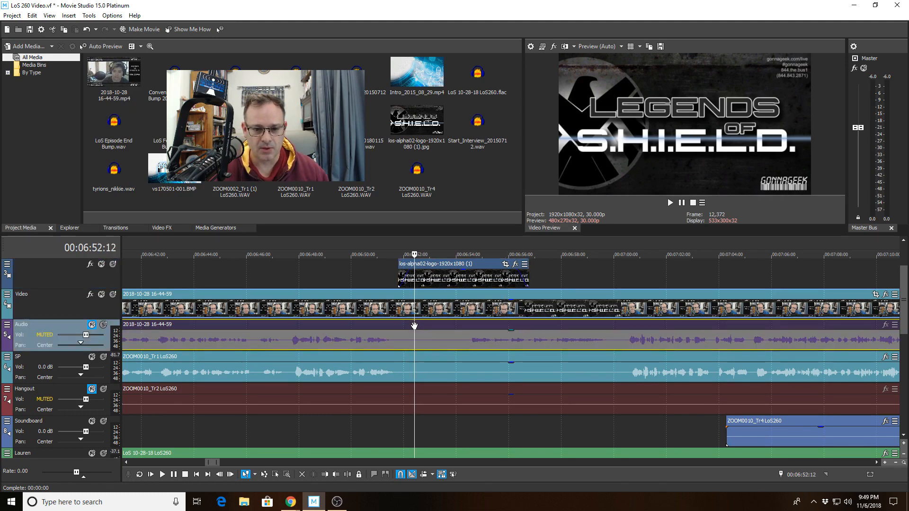
click(415, 431)
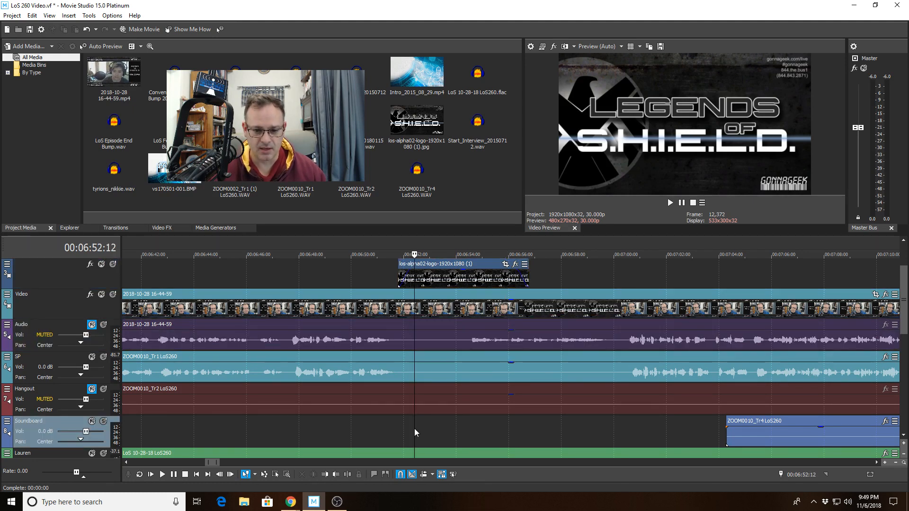
click(348, 474)
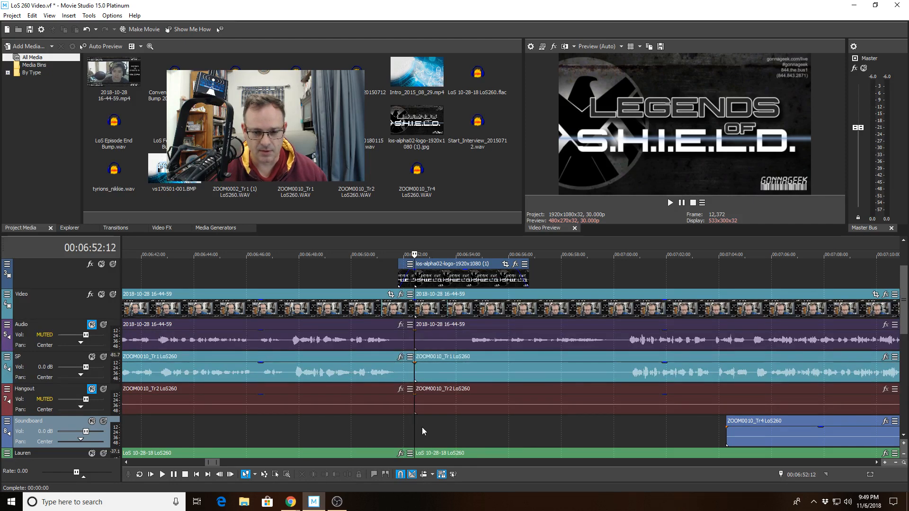
click(463, 425)
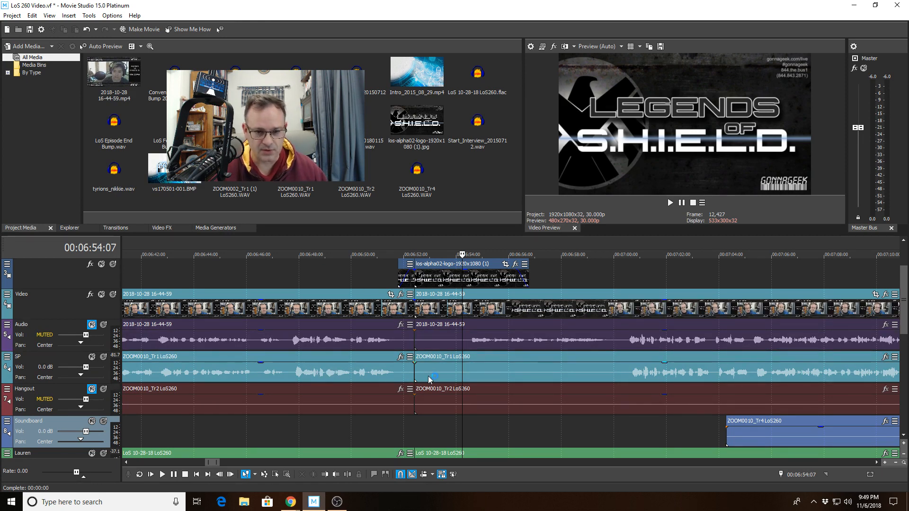
Disable resampling for the los-alpha02-logo clip
right_click(434, 284)
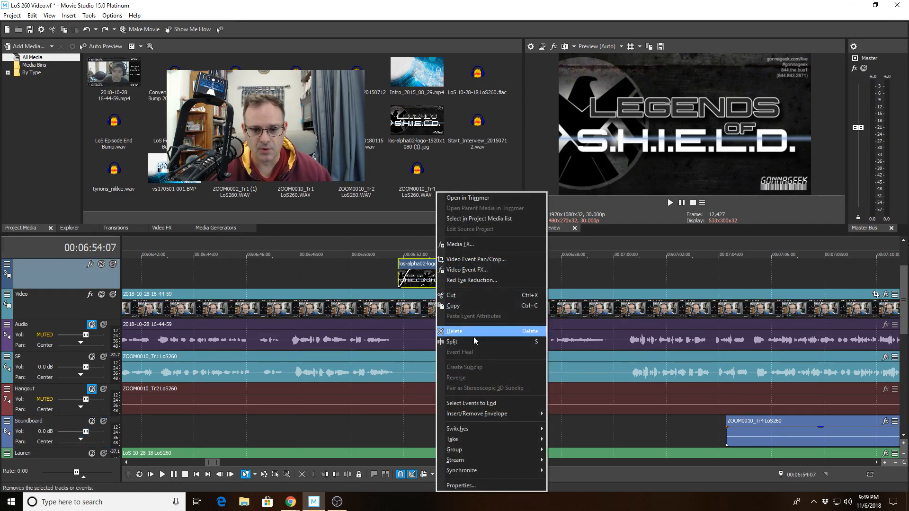
mouse_move(481, 428)
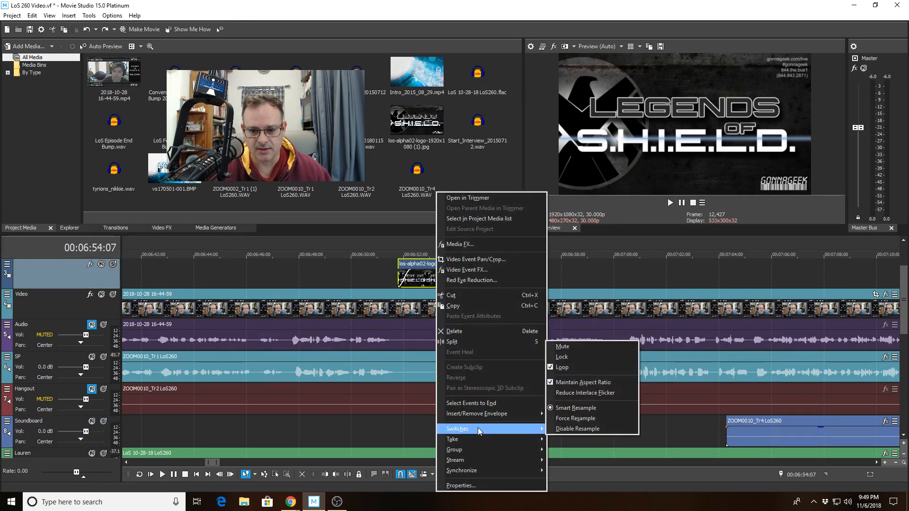
click(605, 431)
Split the clips on all tracks at 00:06:52:13 and again at 00:06:54:14
click(410, 427)
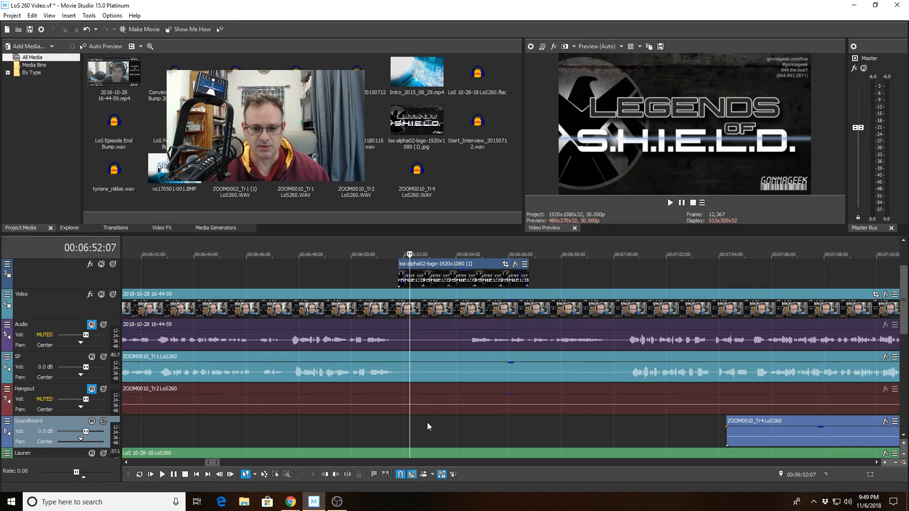
click(414, 415)
scroll(422, 398, up, 5)
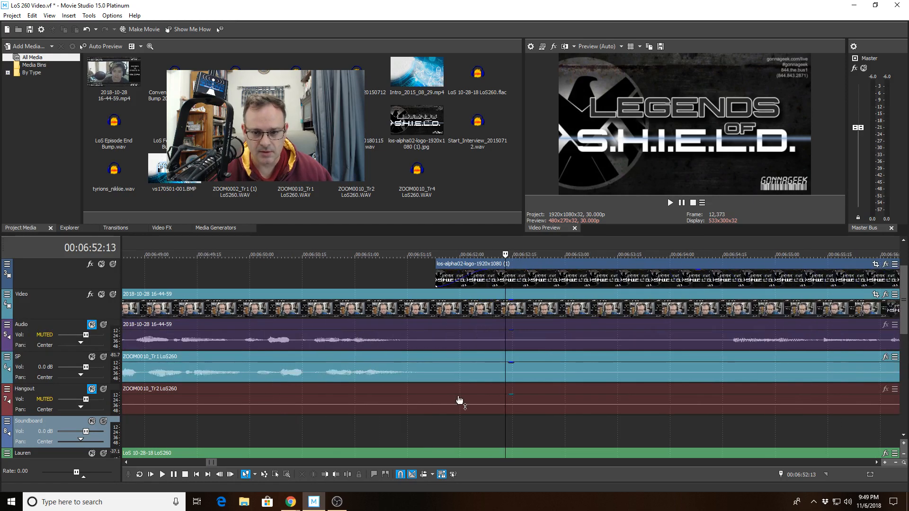
scroll(499, 425, down, 2)
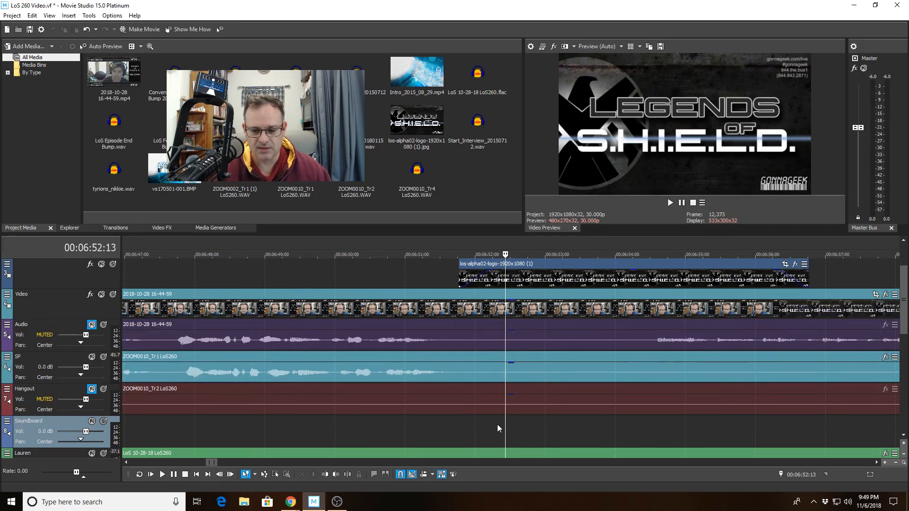
scroll(507, 421, down, 2)
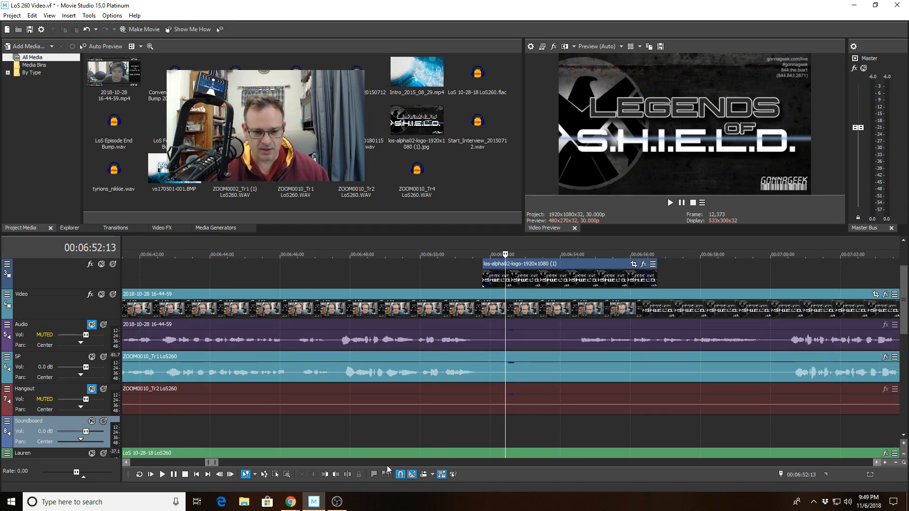
click(347, 474)
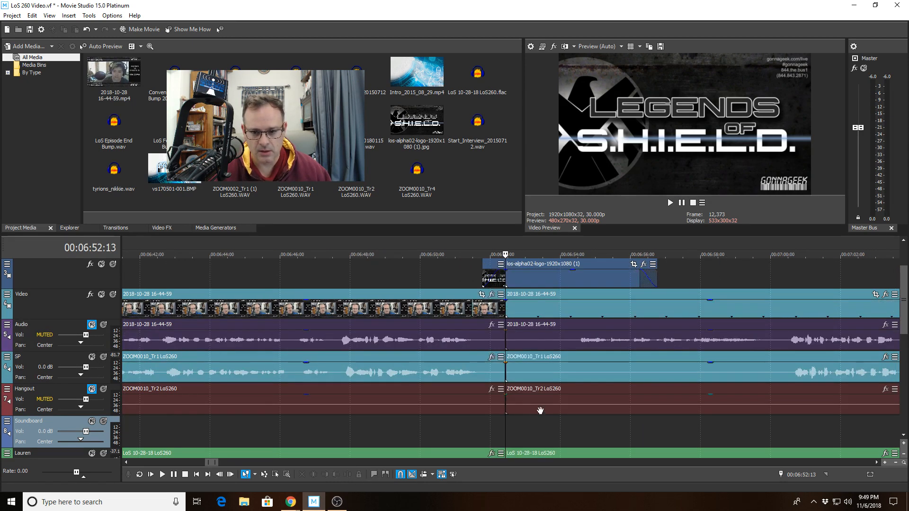
click(576, 418)
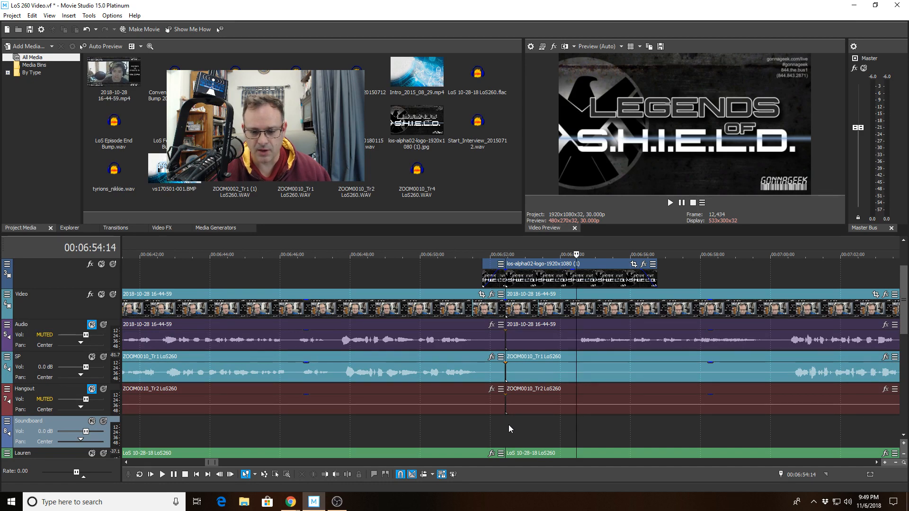
click(349, 476)
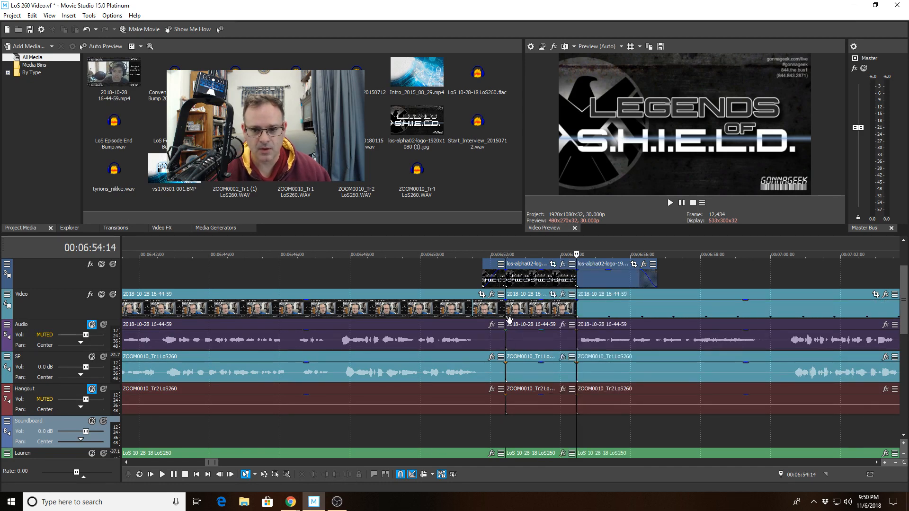
Select the short segments between the two splits on the logo, video and all audio tracks and delete them
click(533, 278)
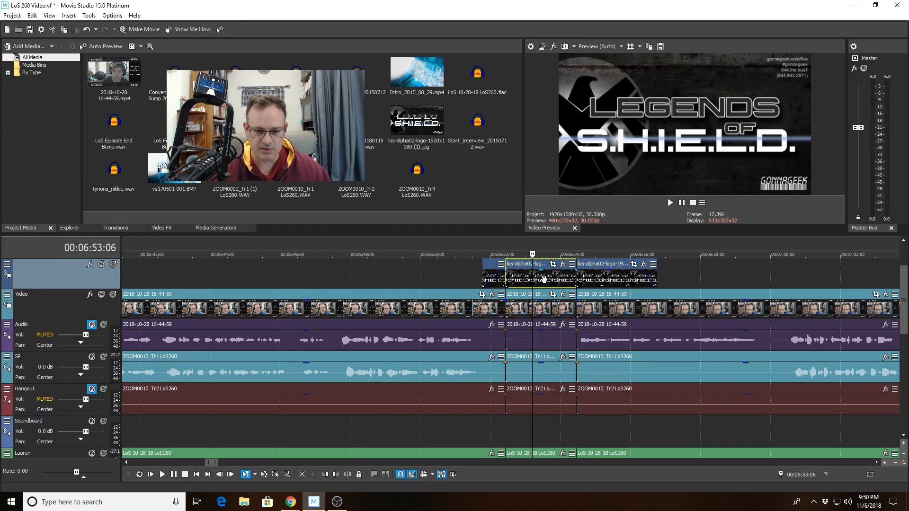
ctrl+click(549, 309)
ctrl+click(545, 340)
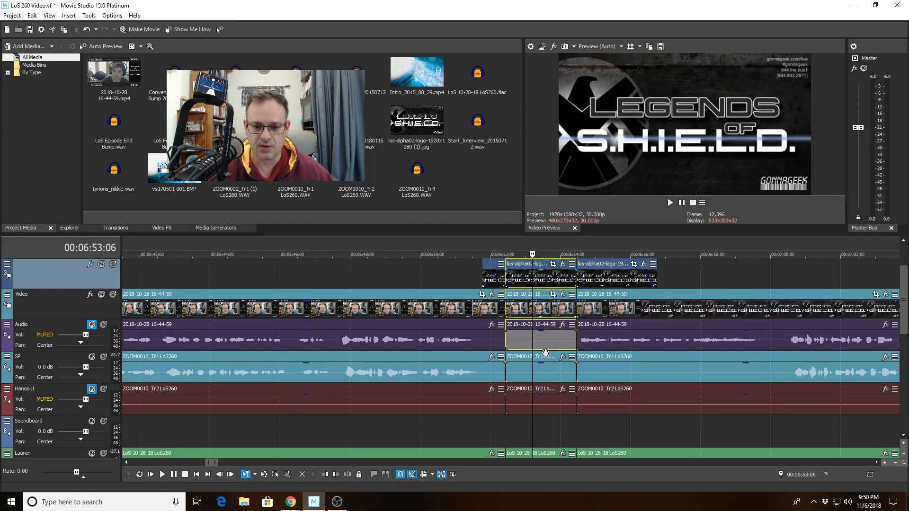
ctrl+click(542, 372)
ctrl+click(541, 403)
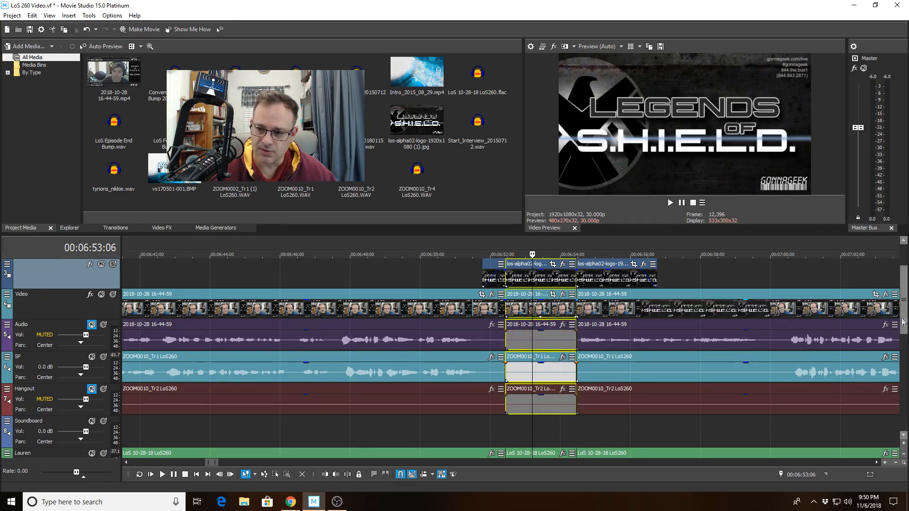
drag(904, 323, 905, 364)
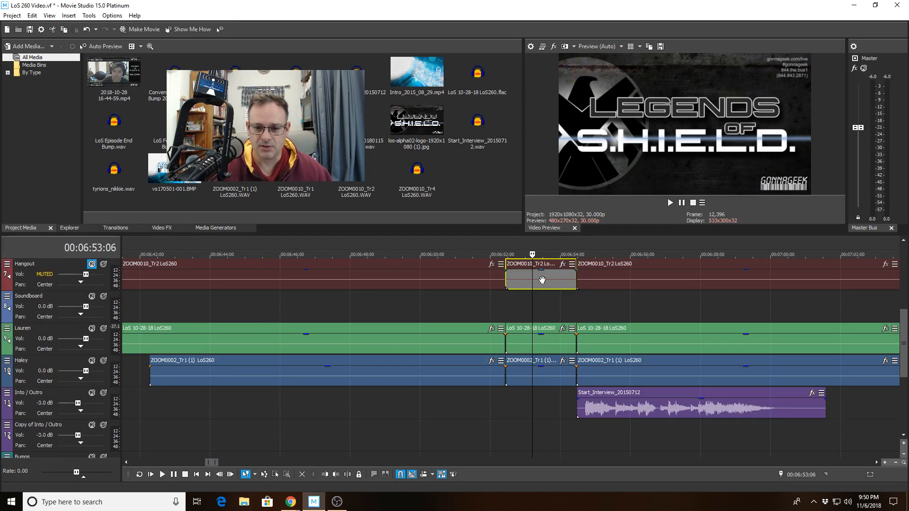
ctrl+click(544, 334)
ctrl+click(541, 363)
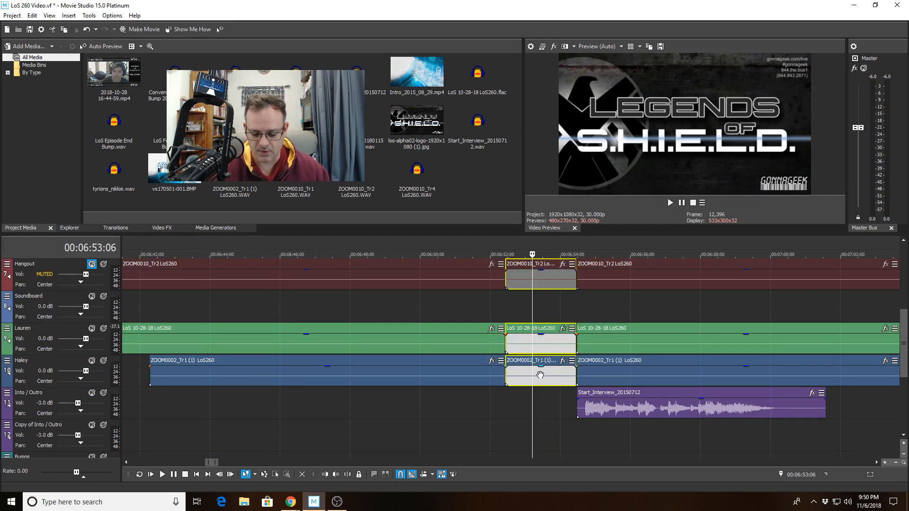
key(Delete)
Close the gap by moving the logo, video, voice and intro clips after it back to the cut at 00:06:52:13, without overlap
click(622, 403)
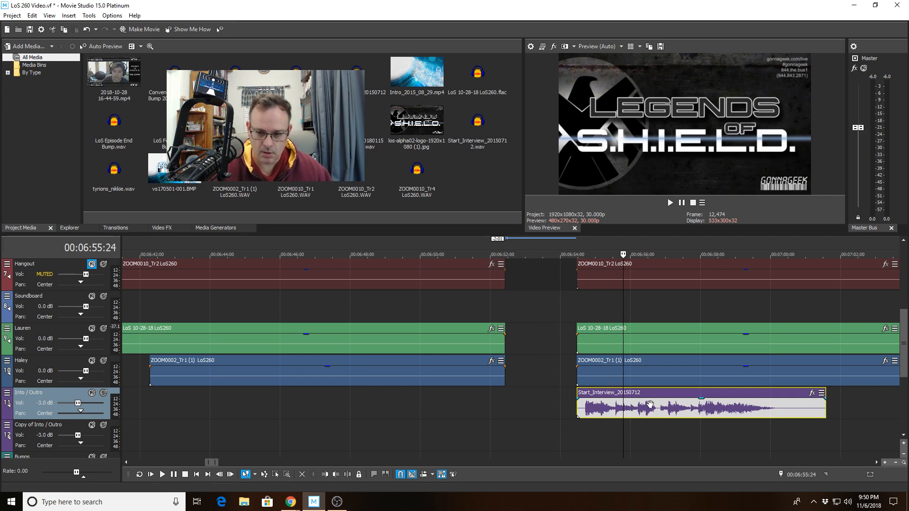
scroll(650, 404, down, 8)
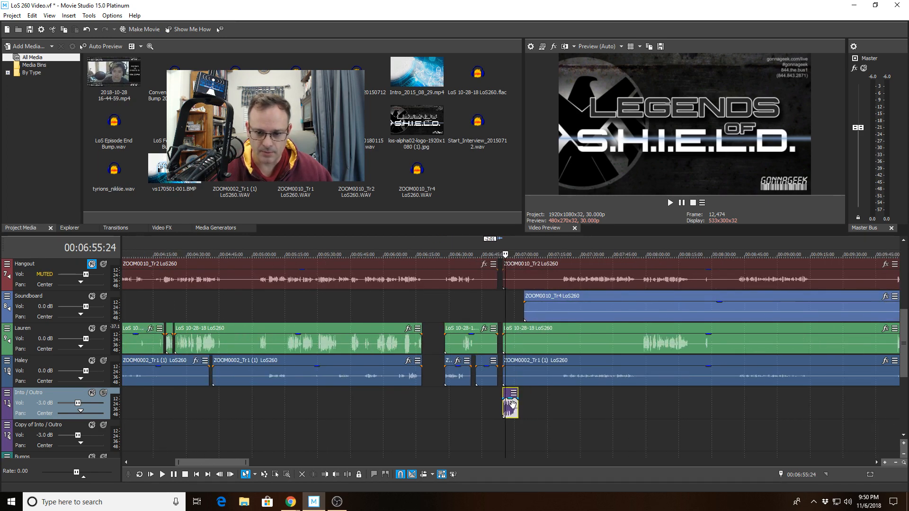
ctrl+click(539, 363)
ctrl+click(566, 336)
ctrl+click(589, 307)
ctrl+click(599, 272)
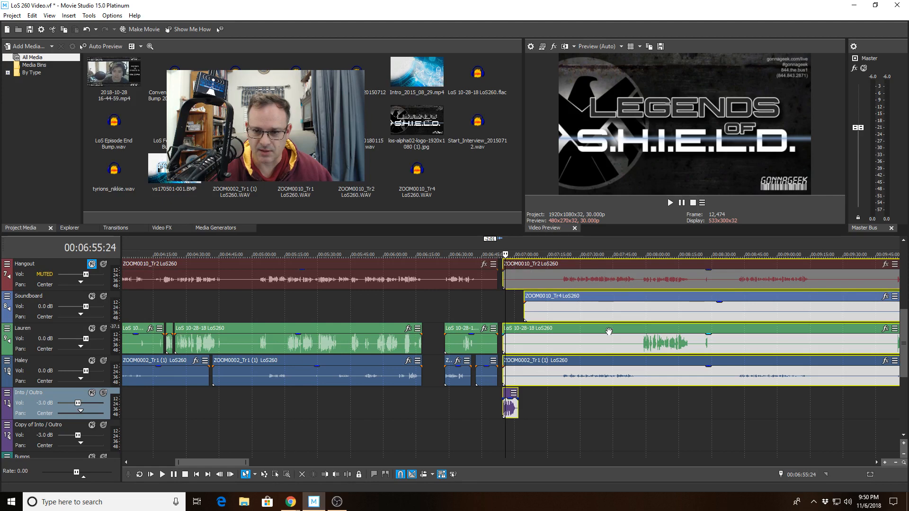
scroll(609, 332, up, 2)
scroll(609, 341, down, 3)
drag(904, 344, 904, 306)
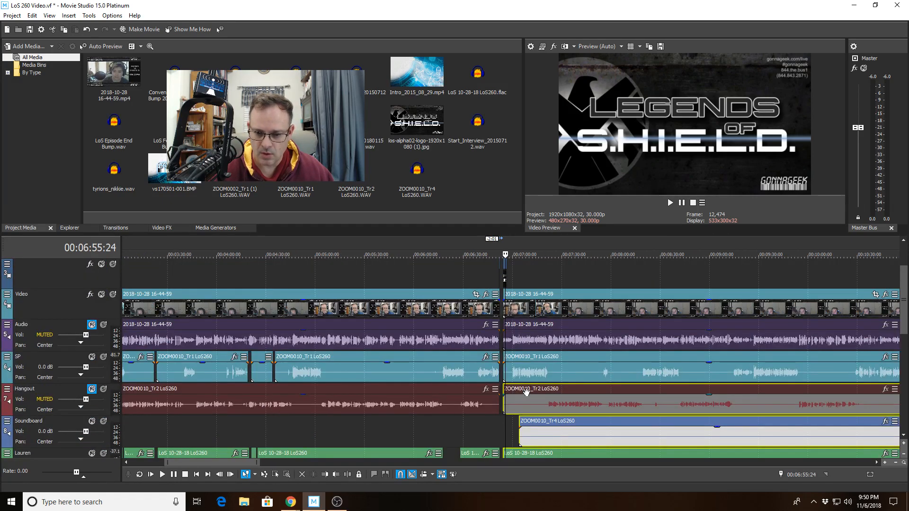
ctrl+click(527, 372)
ctrl+click(529, 347)
ctrl+click(532, 313)
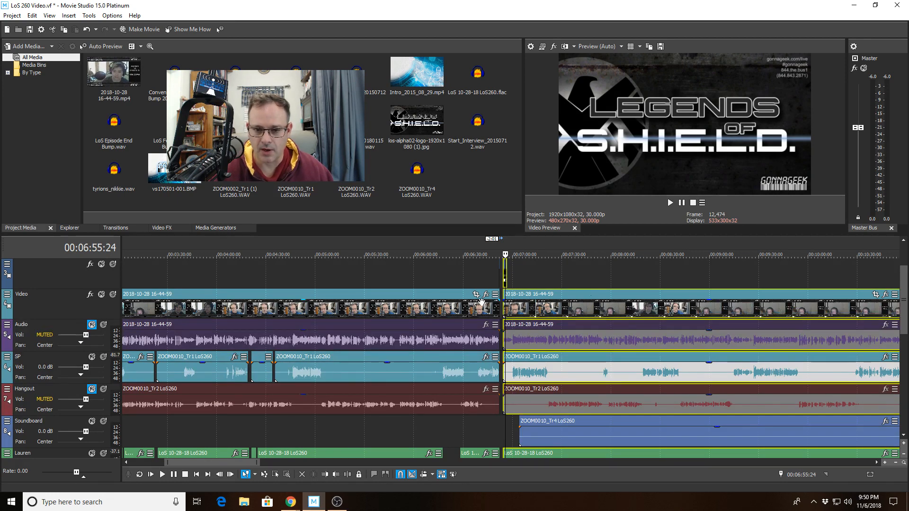
scroll(563, 335, up, 8)
scroll(759, 350, down, 15)
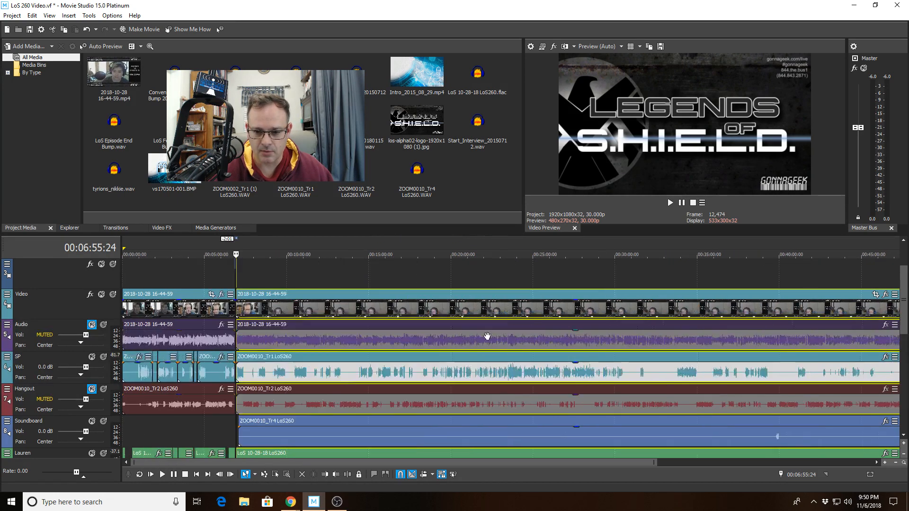
scroll(531, 345, up, 15)
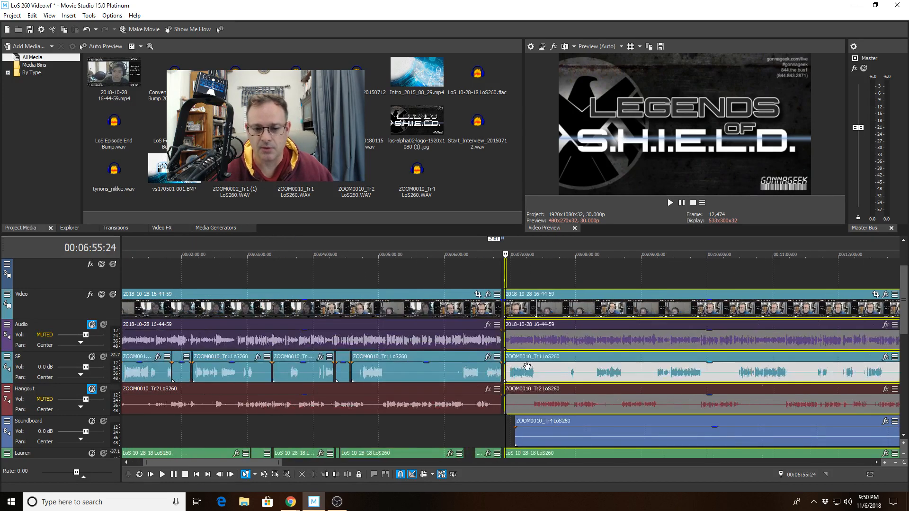
drag(576, 304, 400, 300)
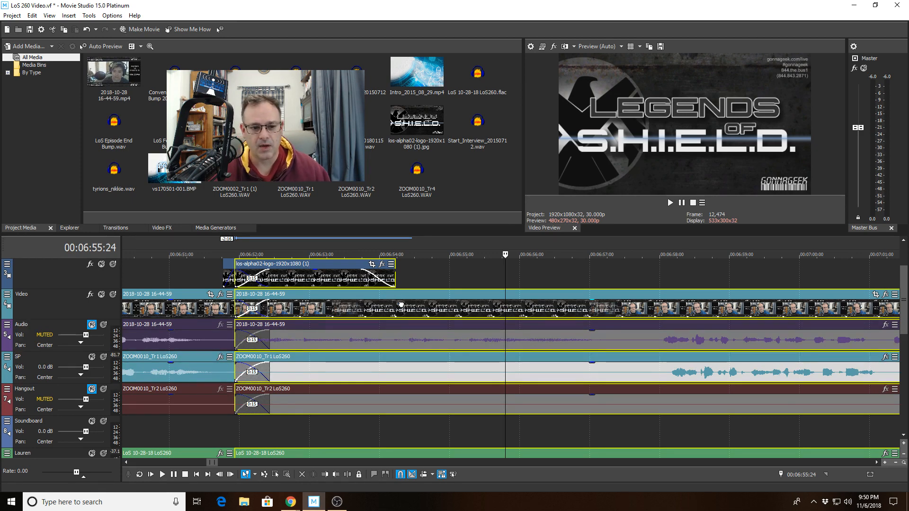
drag(401, 305, 435, 308)
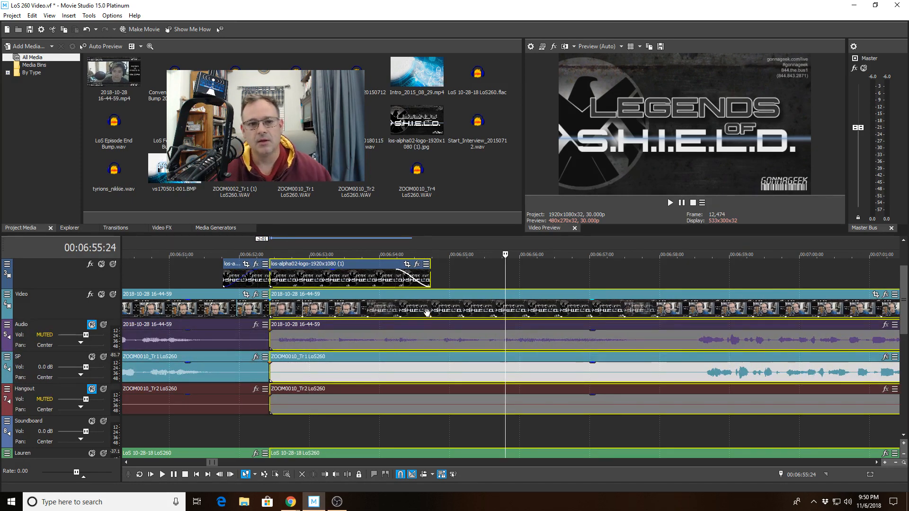
Play back the closed cut and logo transition from 00:06:48:01
scroll(420, 314, down, 2)
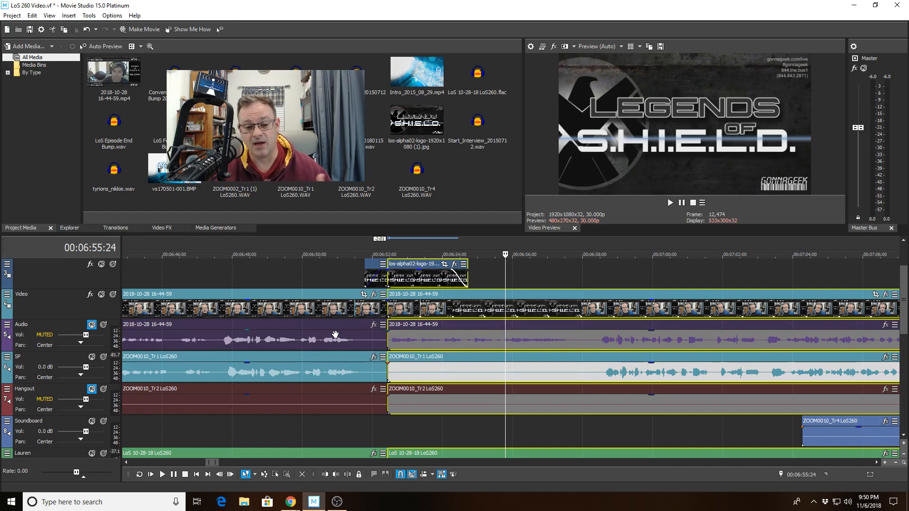
click(235, 282)
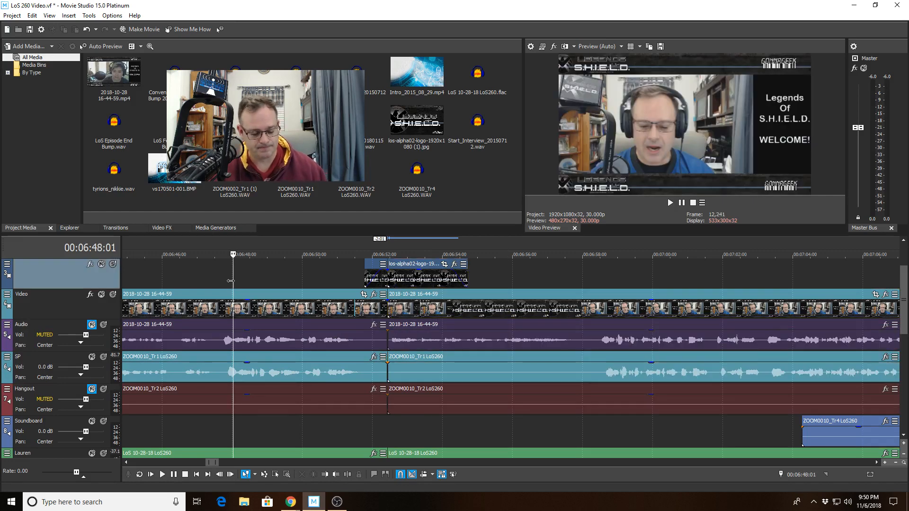
key(space)
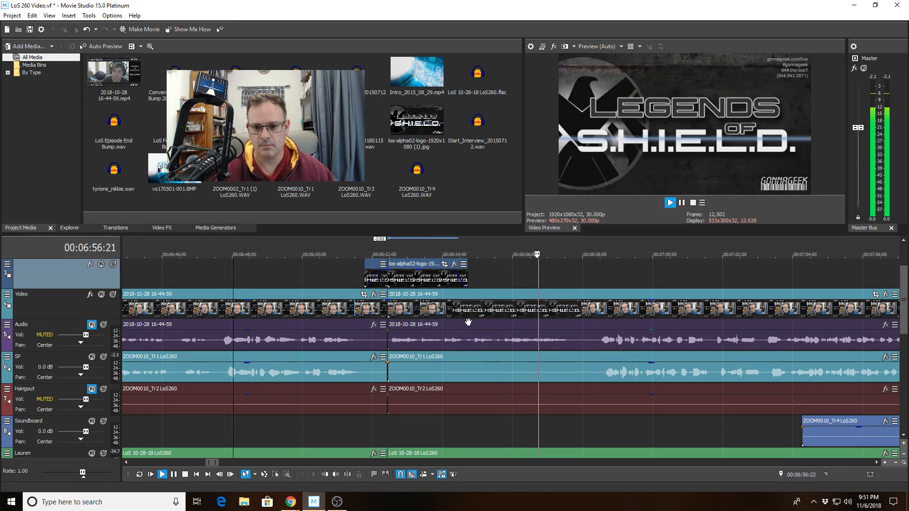
scroll(468, 322, down, 2)
scroll(468, 322, down, 2)
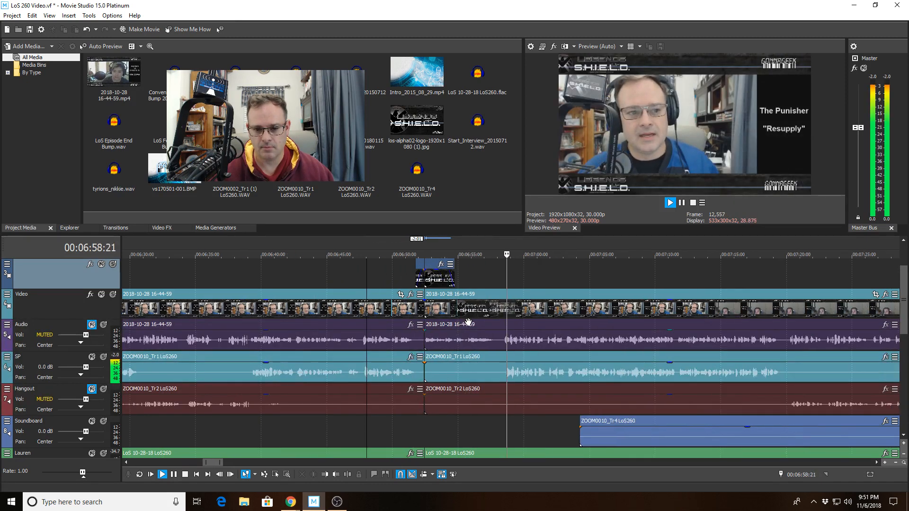
click(491, 334)
key(space)
Move the Soundboard track below the two voice tracks, directly above the Into / Outro track
drag(905, 300, 905, 331)
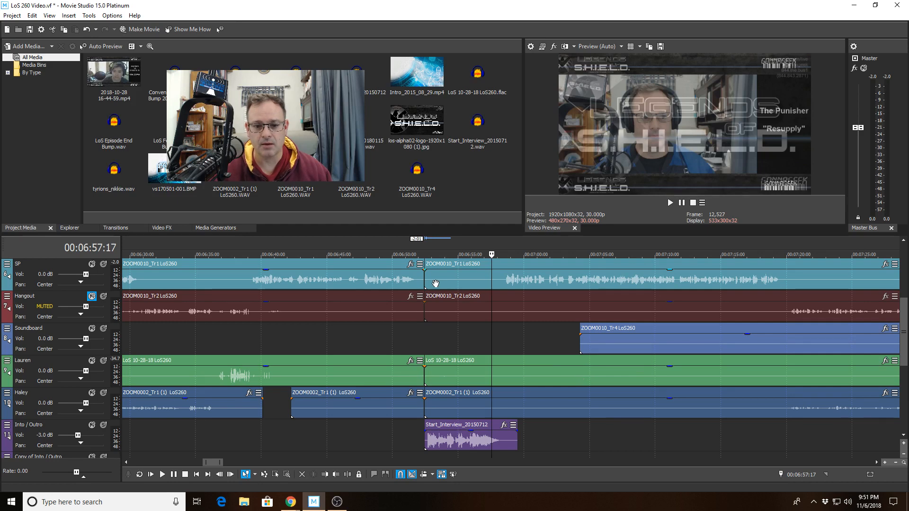
click(394, 280)
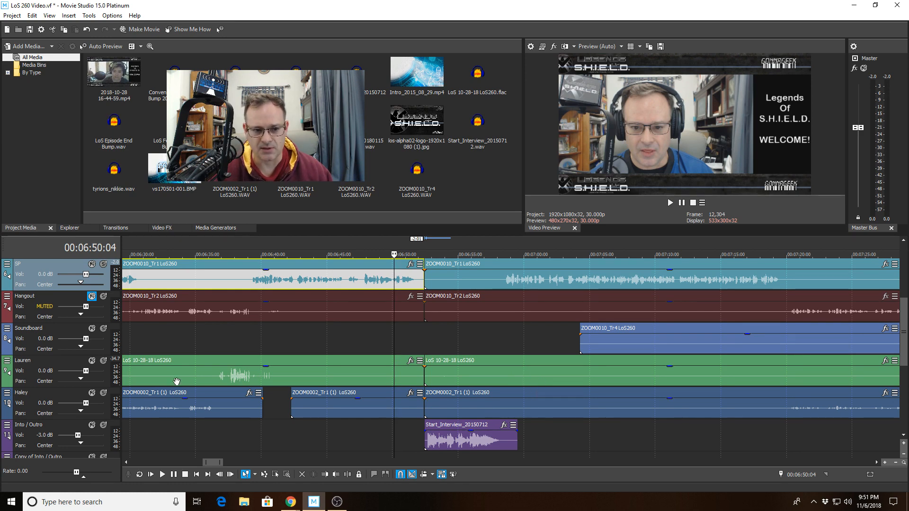
drag(32, 345, 26, 422)
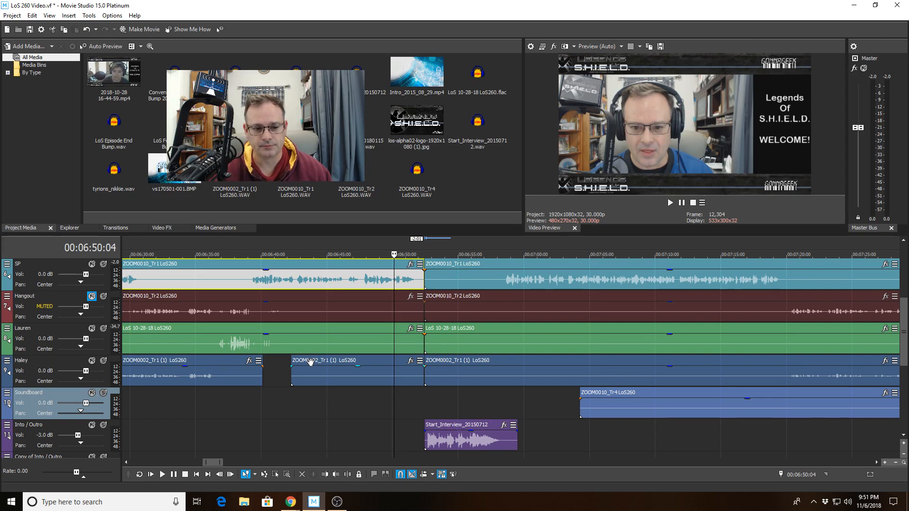
Play from 00:06:50:04 and trim the start of the ZOOM0002_Tr1 (1) LoS260 clip after the cut to 00:07:04:08, where the soundboard clip starts
key(space)
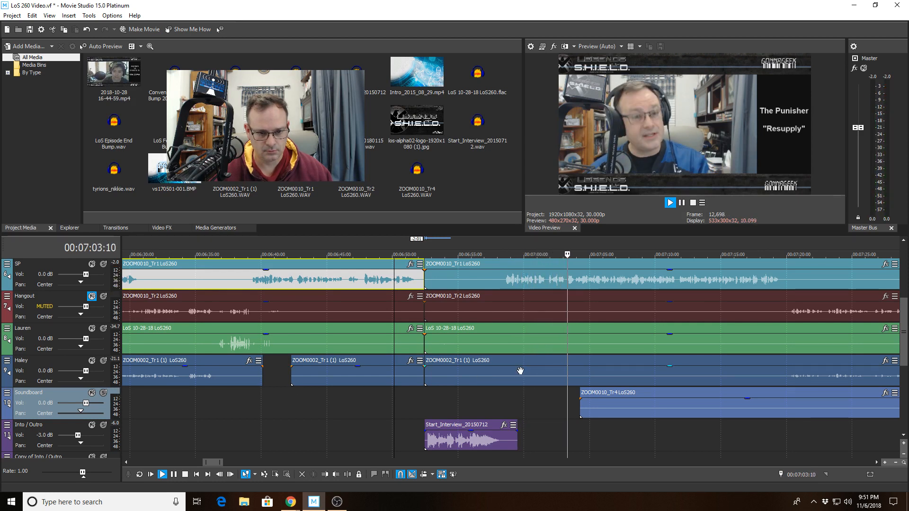
click(578, 369)
key(space)
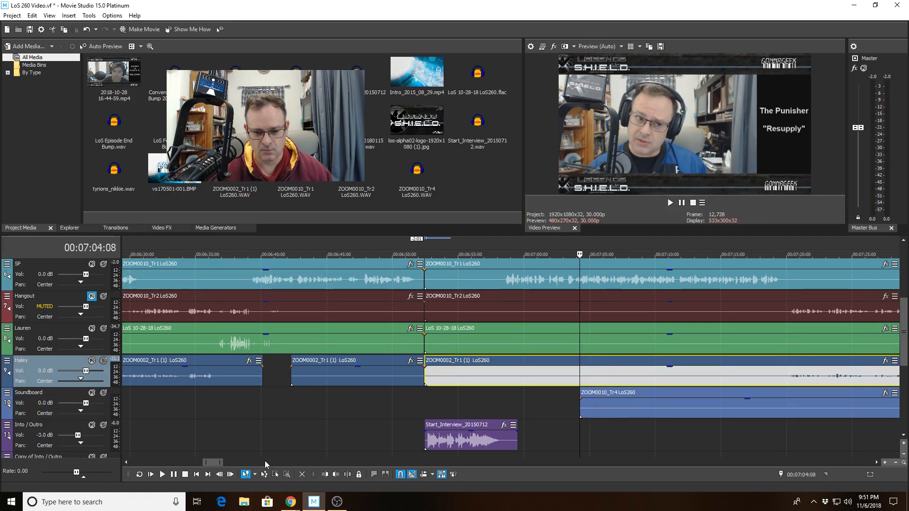
click(322, 475)
Play back the transition from 00:06:50:11 and stop with the cursor at 00:07:01:06 on the SP track
click(397, 377)
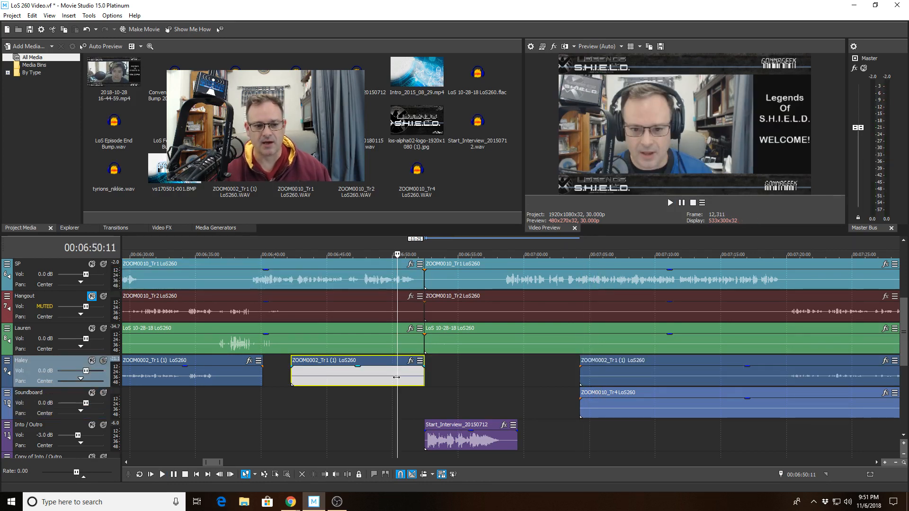
key(space)
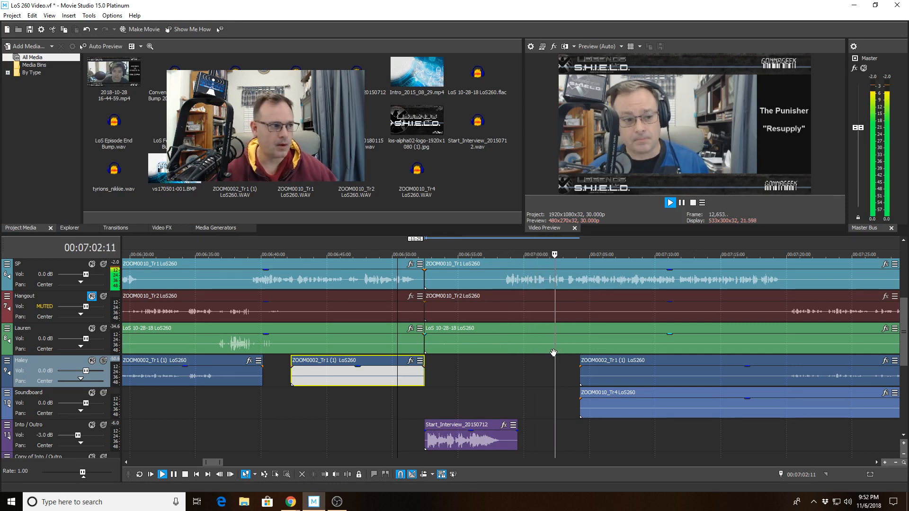
click(539, 283)
key(space)
Replay the speech on the SP track briefly from 00:07:00:21
scroll(512, 307, up, 4)
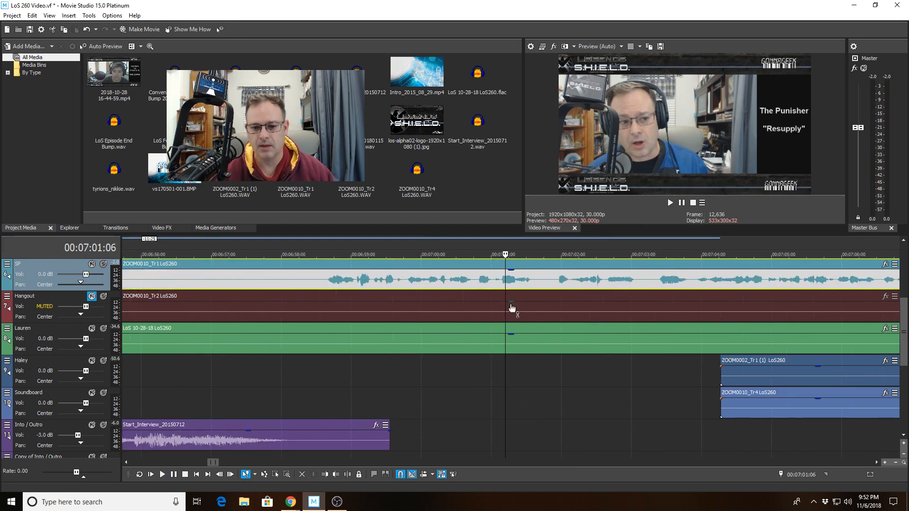
click(471, 292)
key(space)
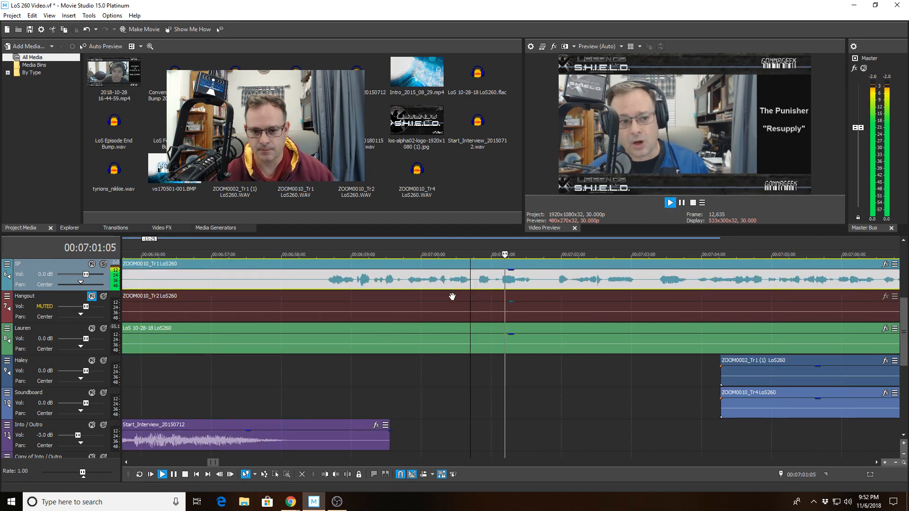
key(space)
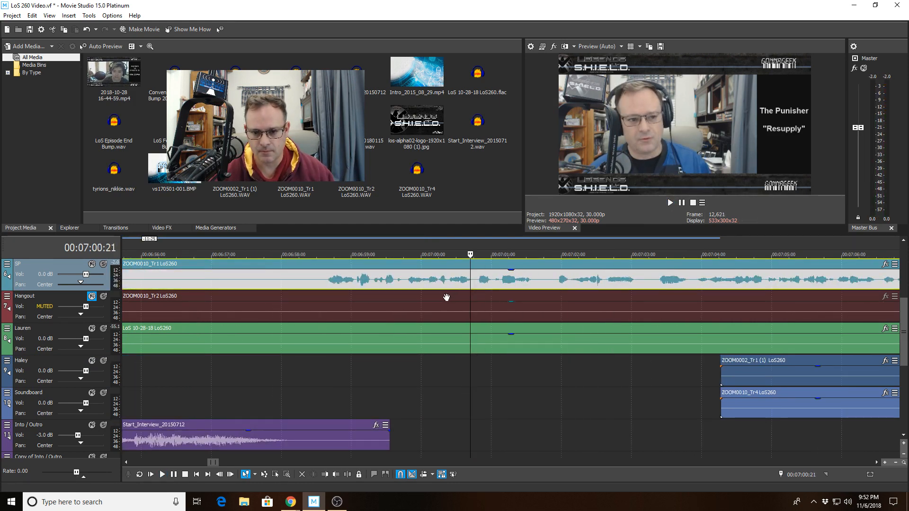
Play back the speech on the SP track from 00:07:00:00
click(506, 281)
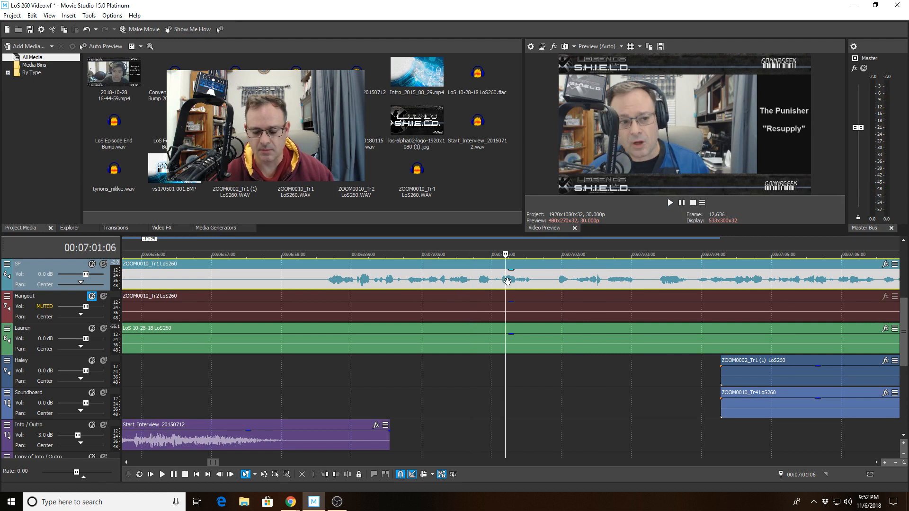
click(420, 285)
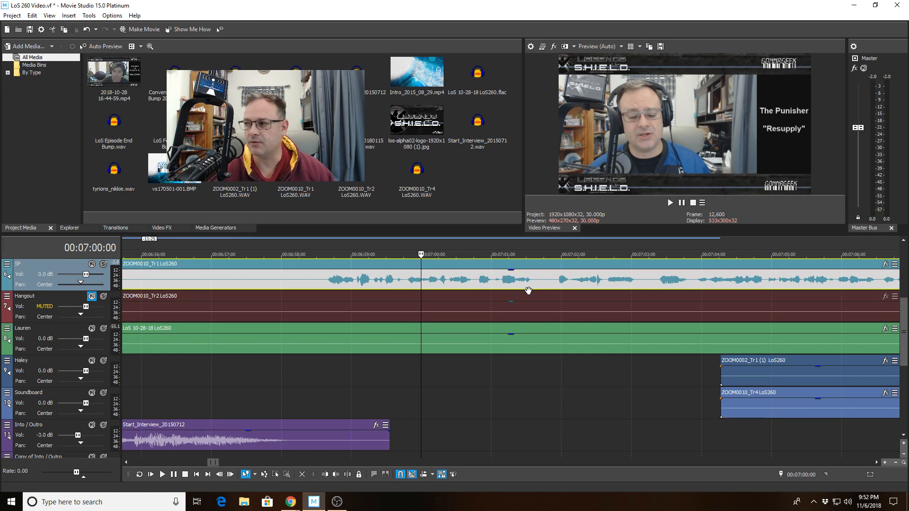
key(space)
scroll(435, 320, down, 5)
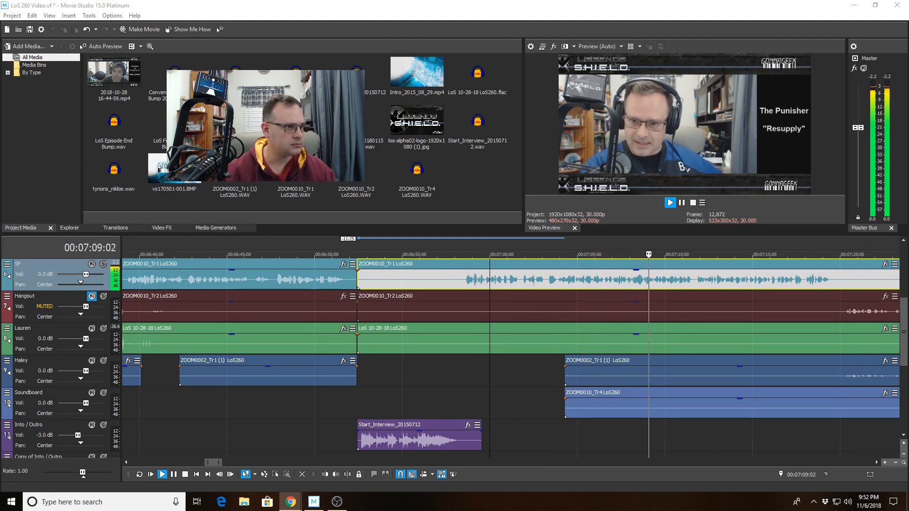
Play the transition from 00:06:56:25 and keep listening into the conversation that follows it
click(433, 280)
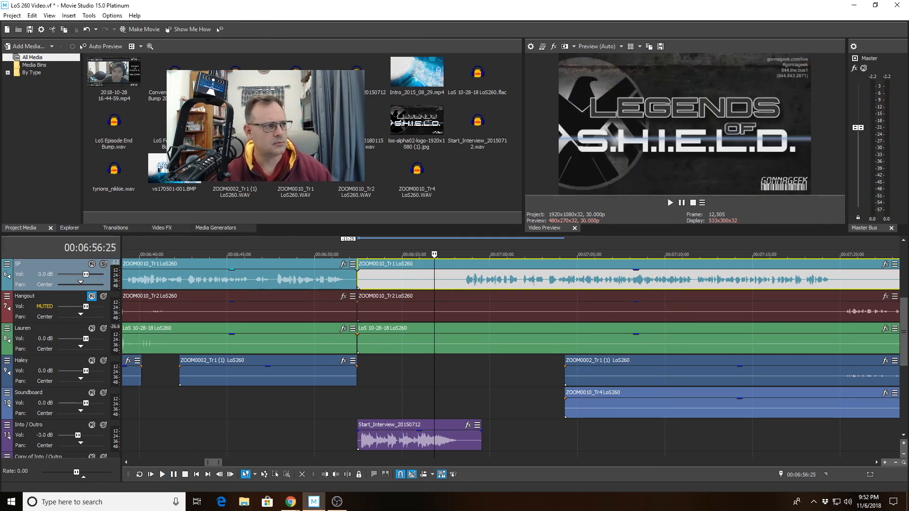
key(space)
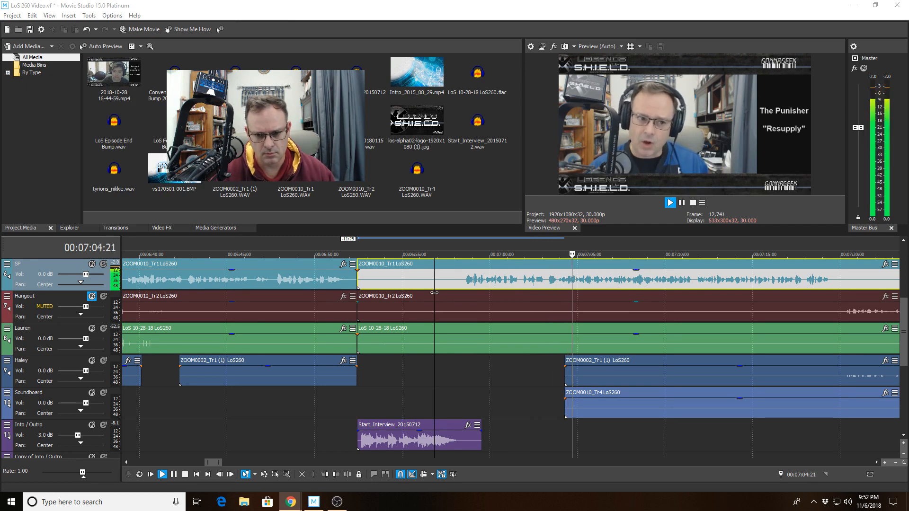
scroll(417, 300, down, 1)
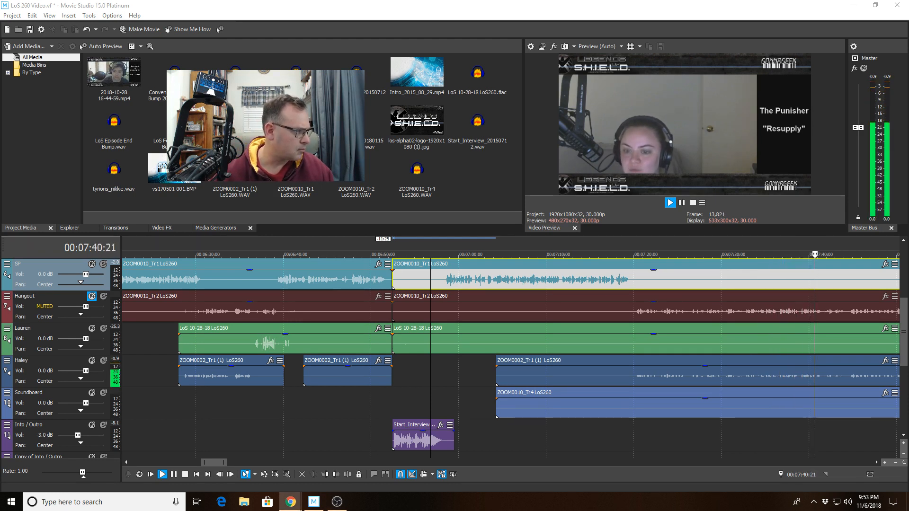
scroll(447, 353, down, 3)
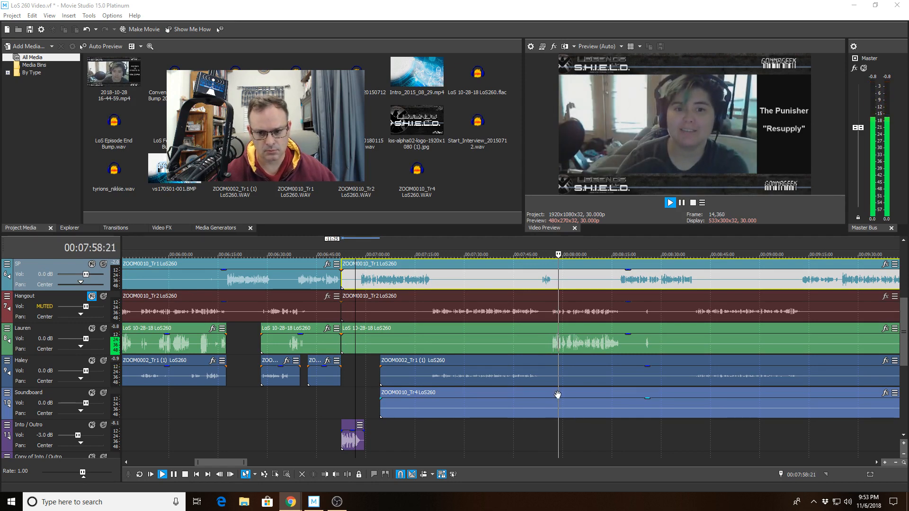
Play from 00:07:55:11 to check the changeover between the two co-hosts' voice tracks
click(548, 378)
key(space)
scroll(528, 387, up, 3)
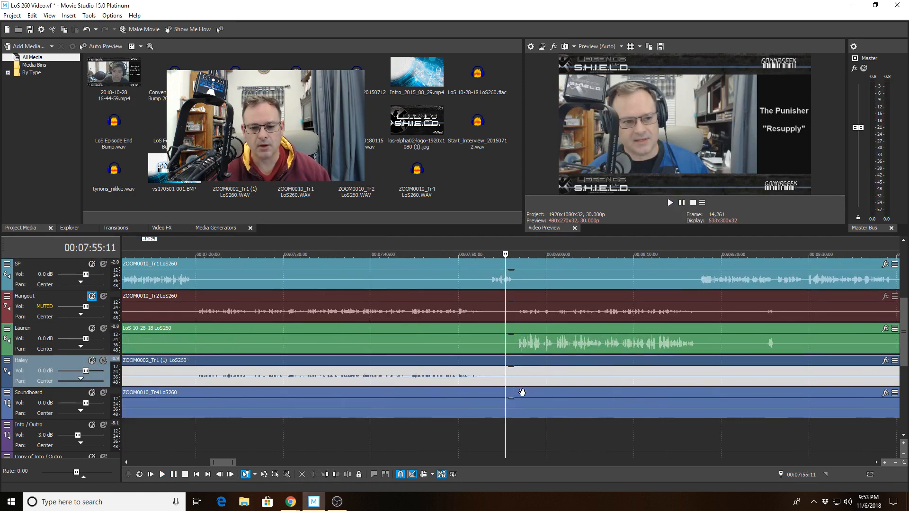
scroll(522, 393, up, 2)
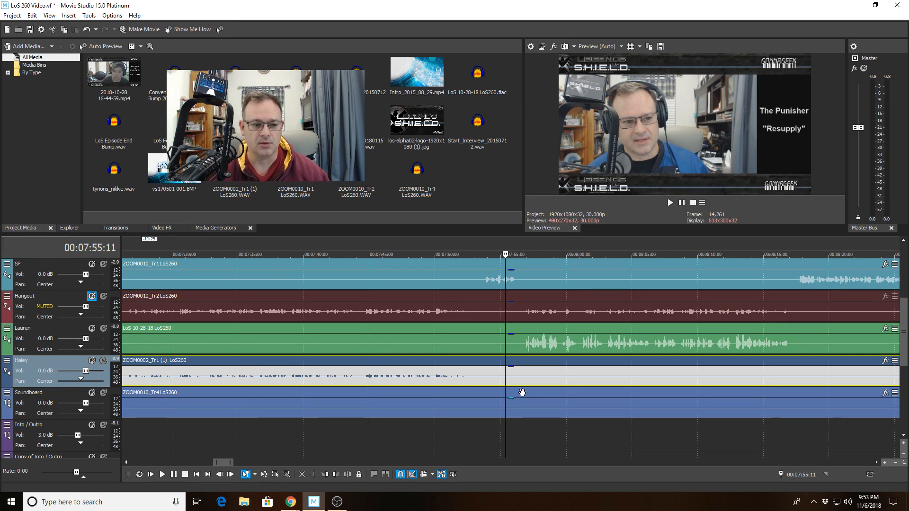
key(space)
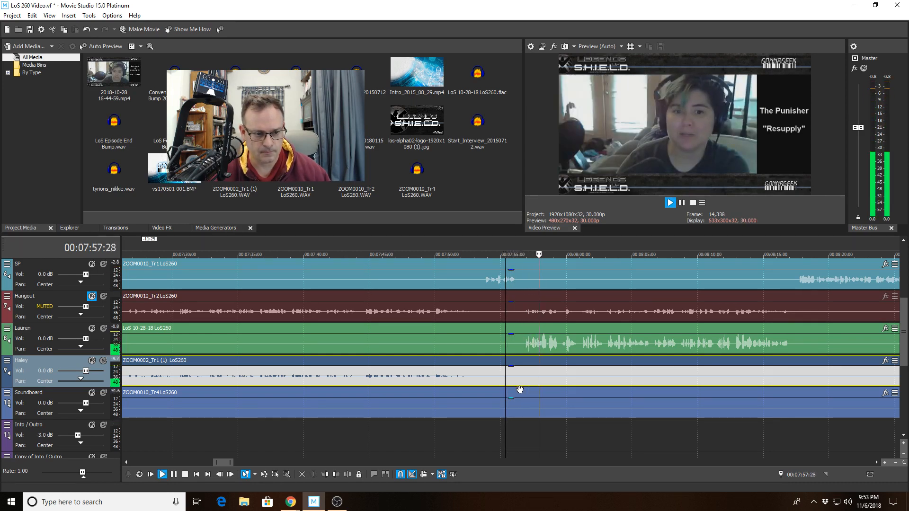
Split the ZOOM0002_Tr1 (1) LoS260 clip at 00:07:54:29 and trim the start of the second part to 00:08:02:28
click(501, 379)
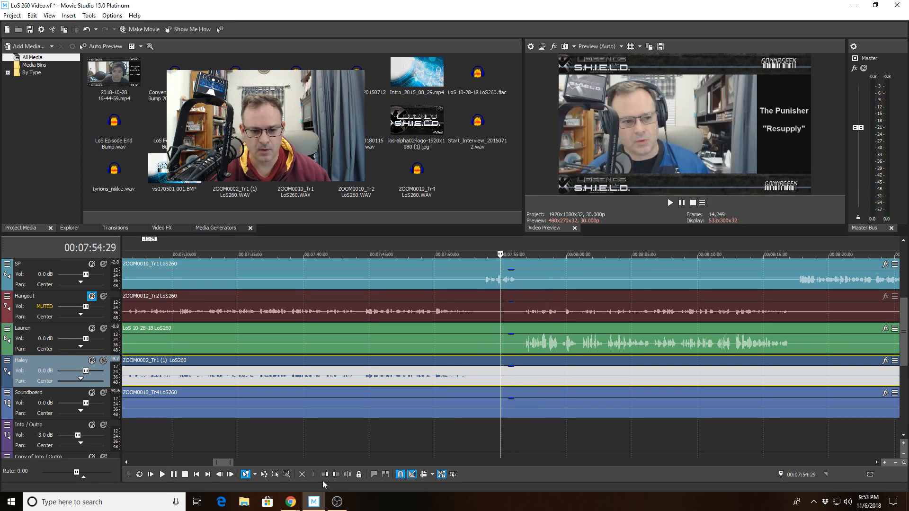
click(348, 474)
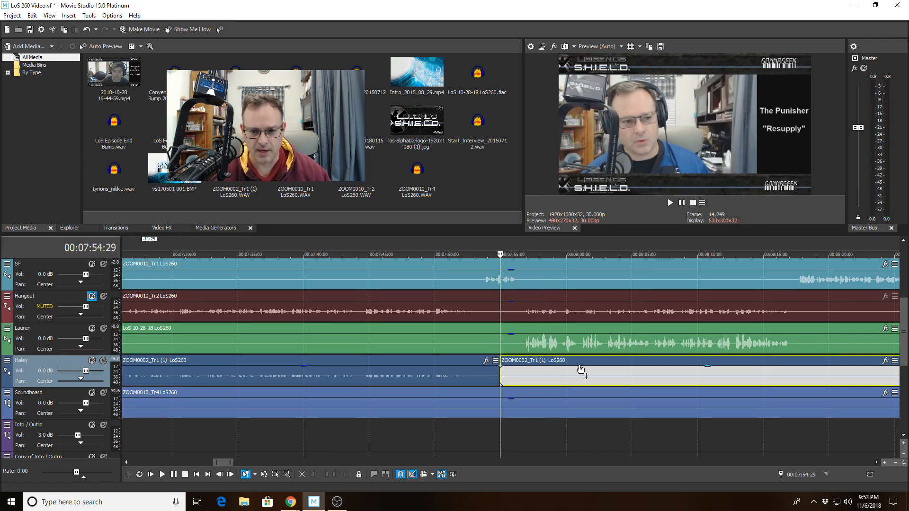
click(563, 372)
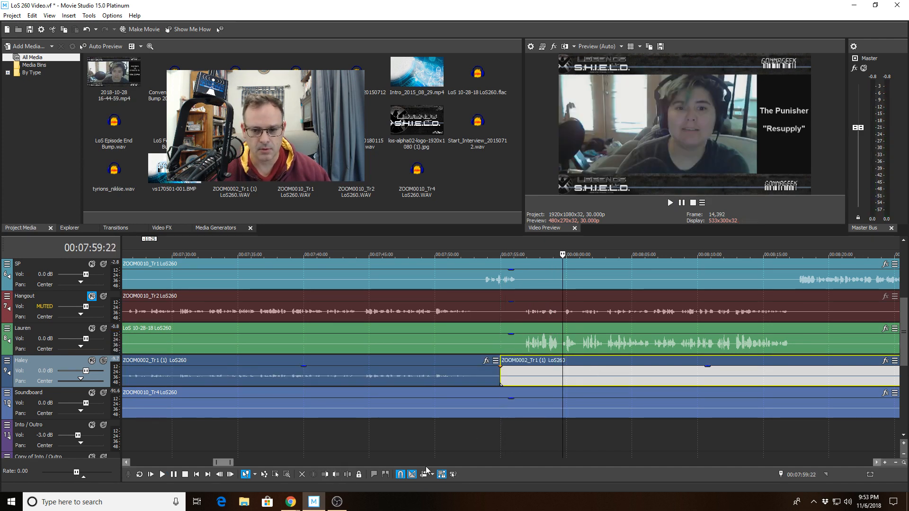
click(605, 376)
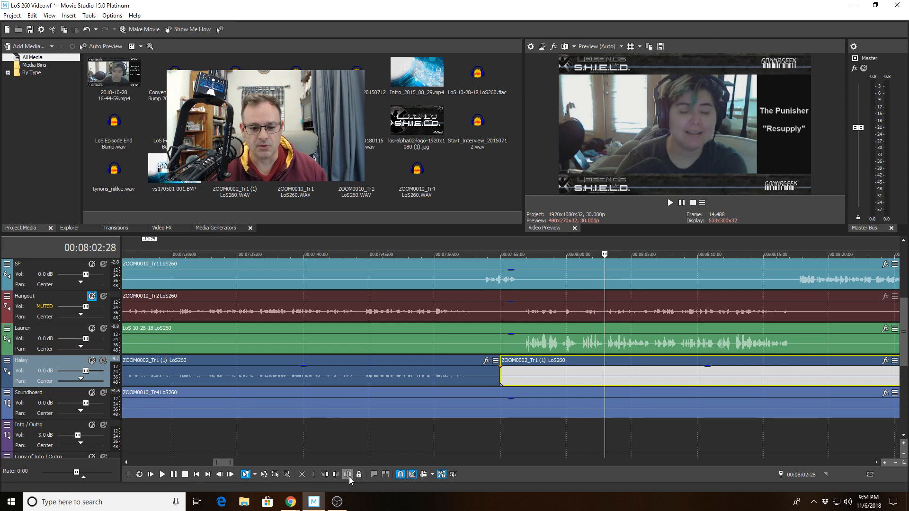
click(325, 474)
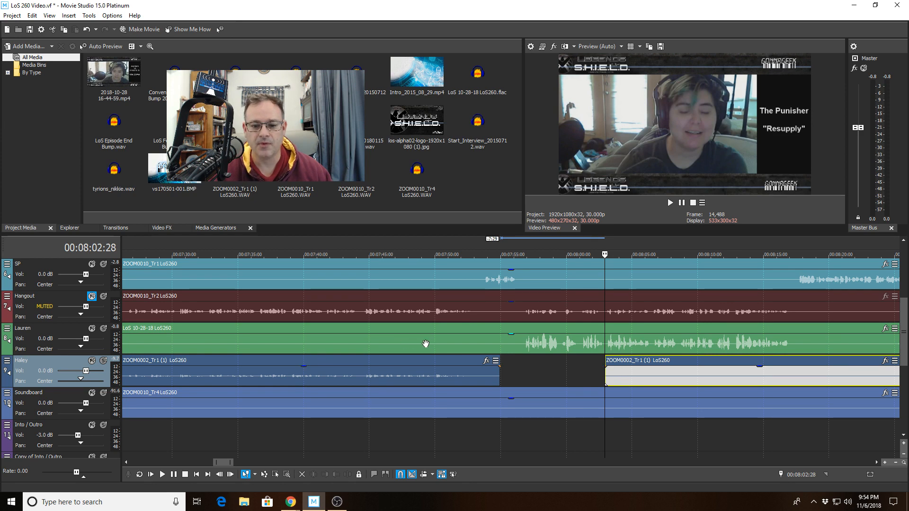
Play across the new gap on the LoS 10-28-18 LoS260 track and replay it from 00:07:55:12
click(426, 344)
key(space)
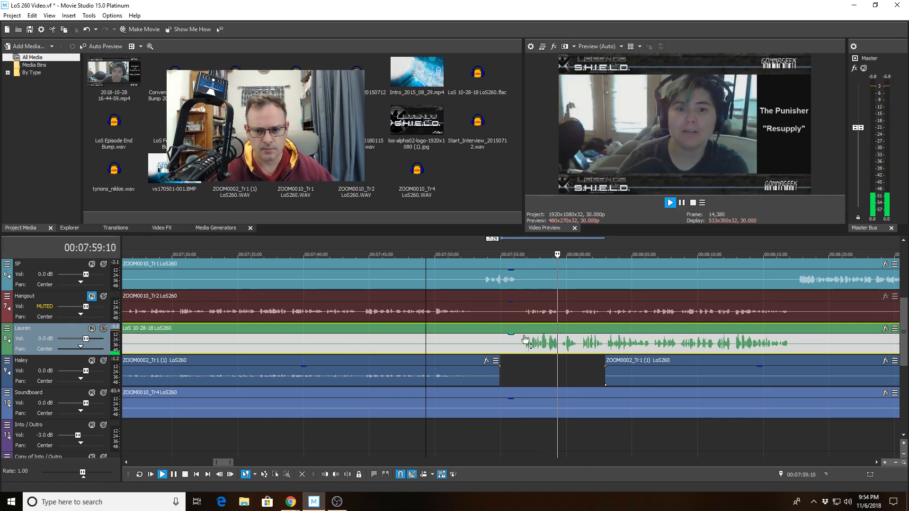
click(506, 342)
key(space)
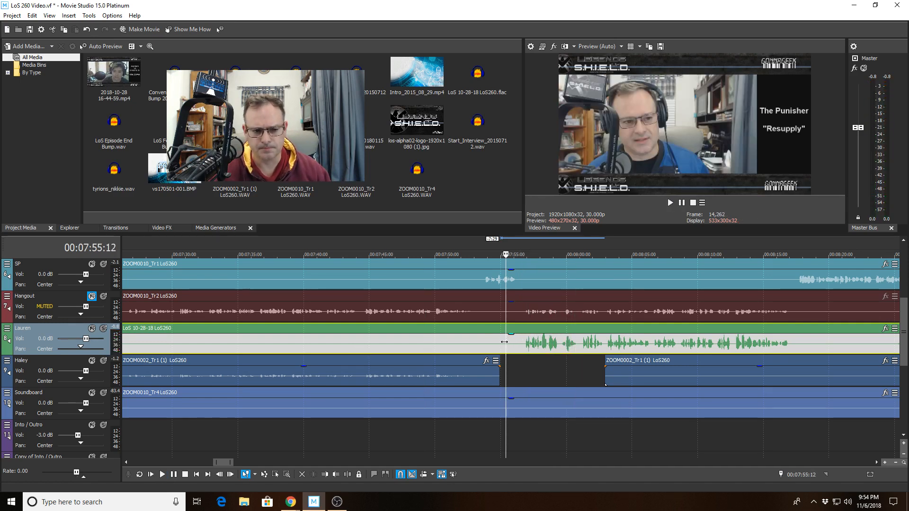
key(space)
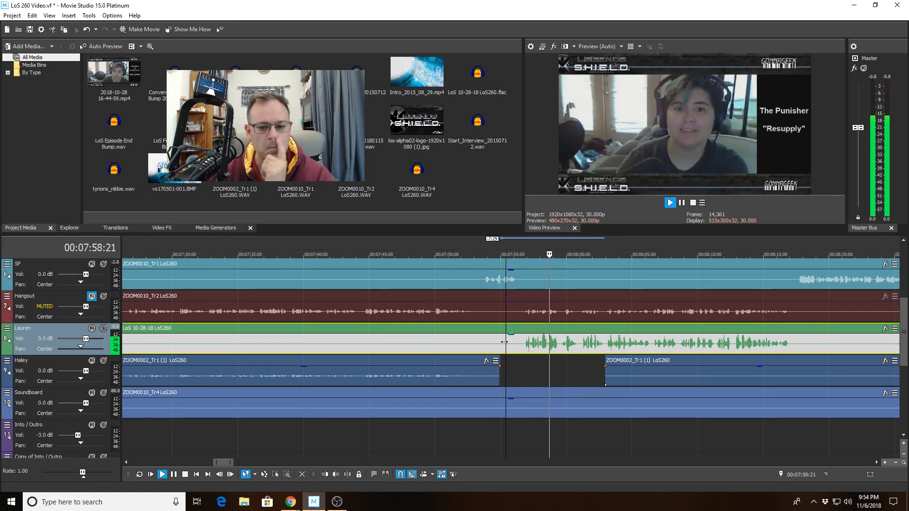
Select the time range from 00:07:56:18 to 00:08:01:00 around the start of the speech and play it
click(516, 341)
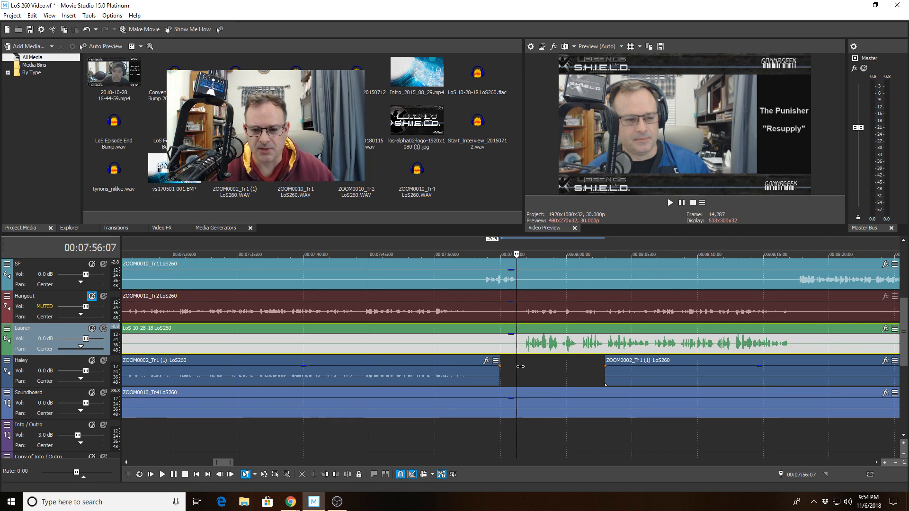
key(space)
key(space)
drag(524, 374, 579, 369)
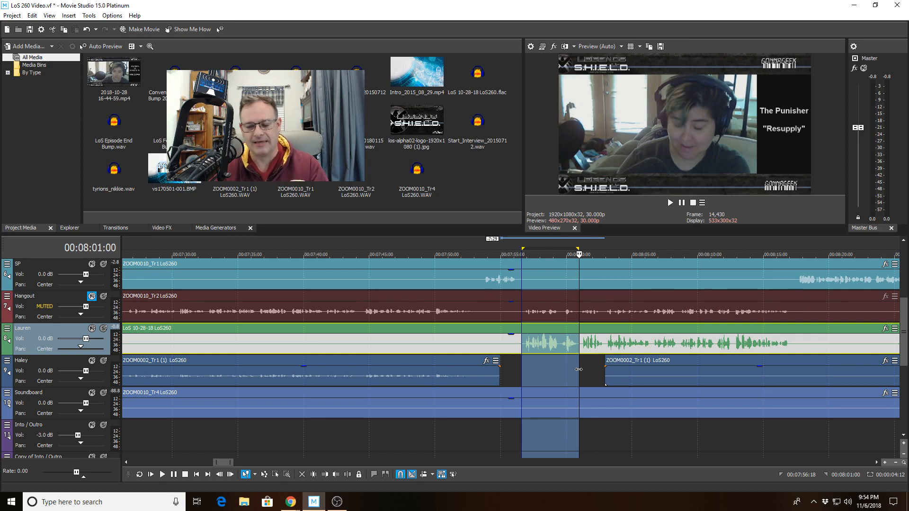
key(space)
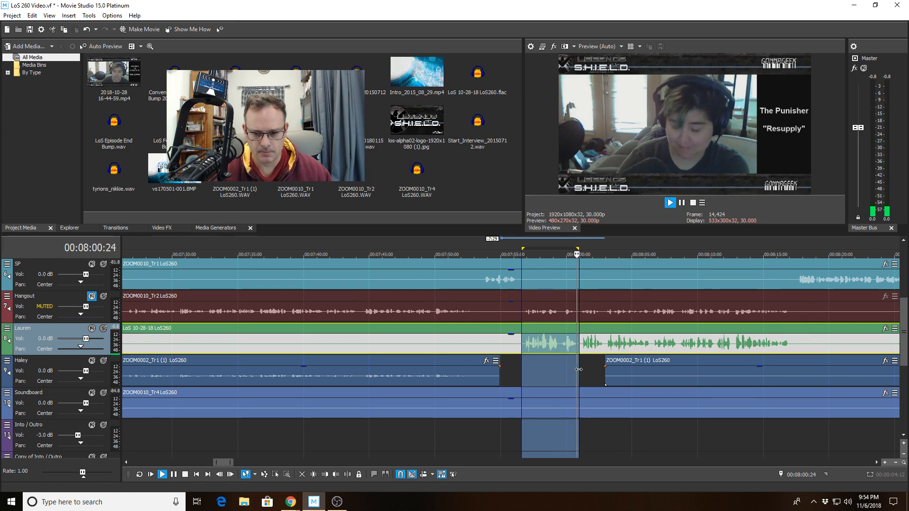
Shorten the selected time range to end at 00:07:59:14 and replay it
drag(578, 369, 559, 367)
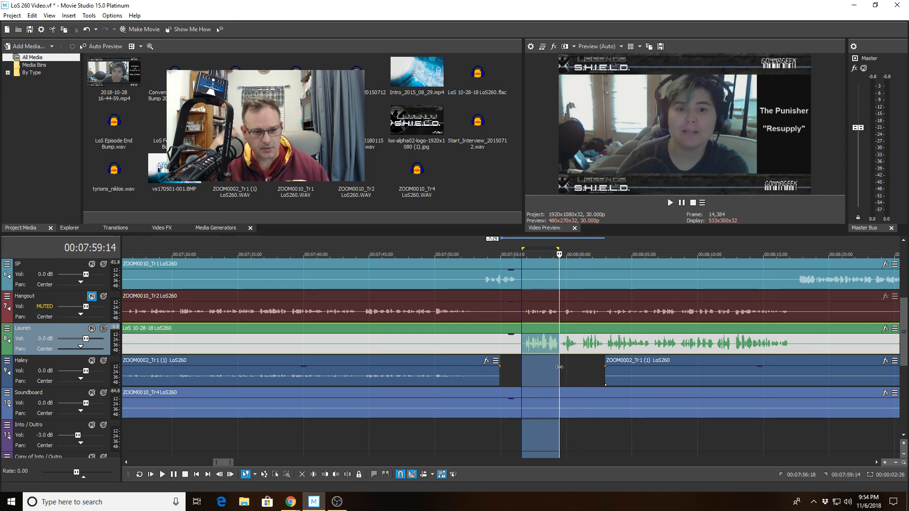
key(space)
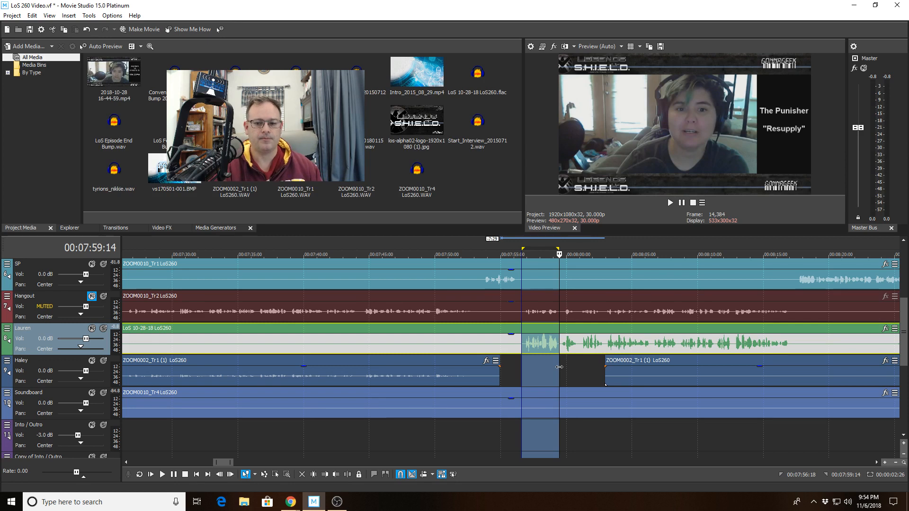
key(space)
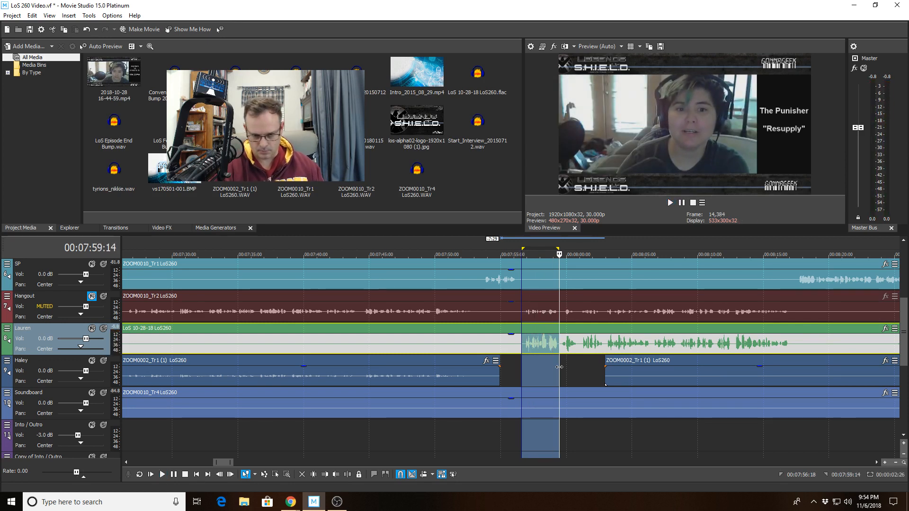
Replay the first words on the LoS 10-28-18 LoS260 clip briefly from 00:07:56:27
scroll(526, 366, up, 6)
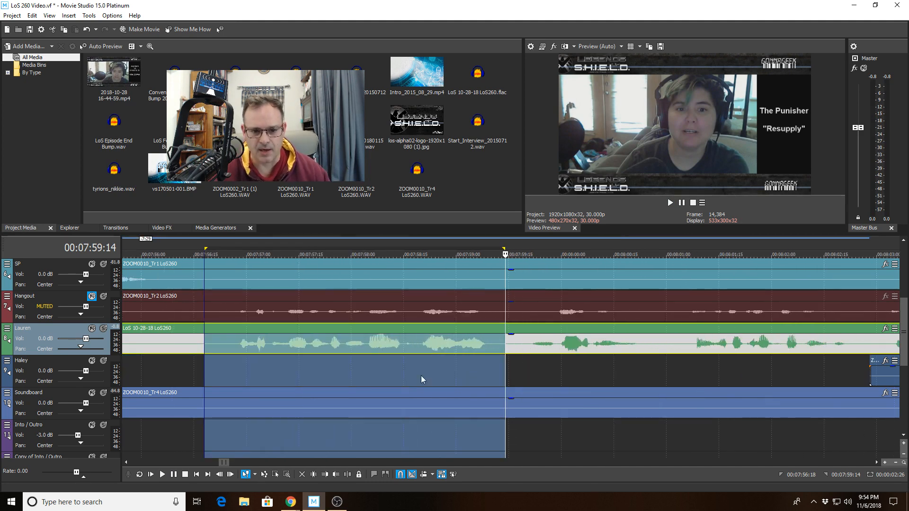
click(235, 347)
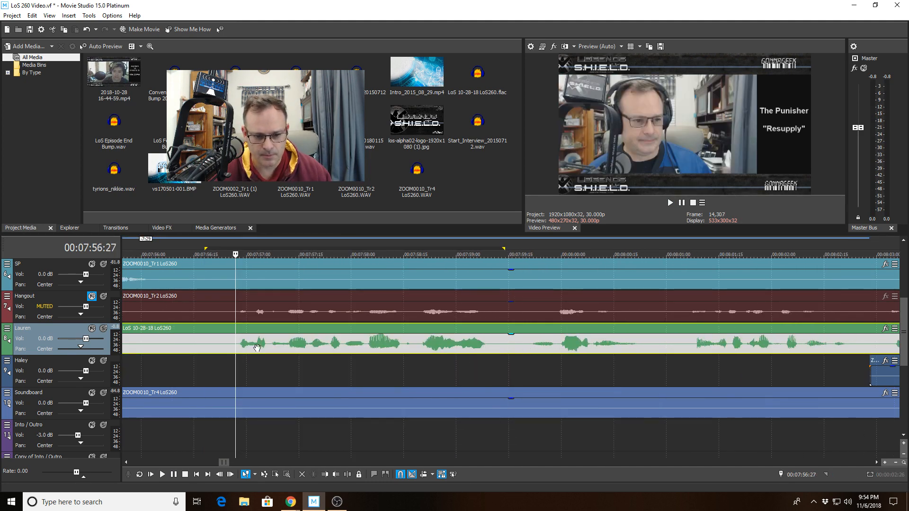
scroll(284, 353, up, 2)
key(space)
key(space)
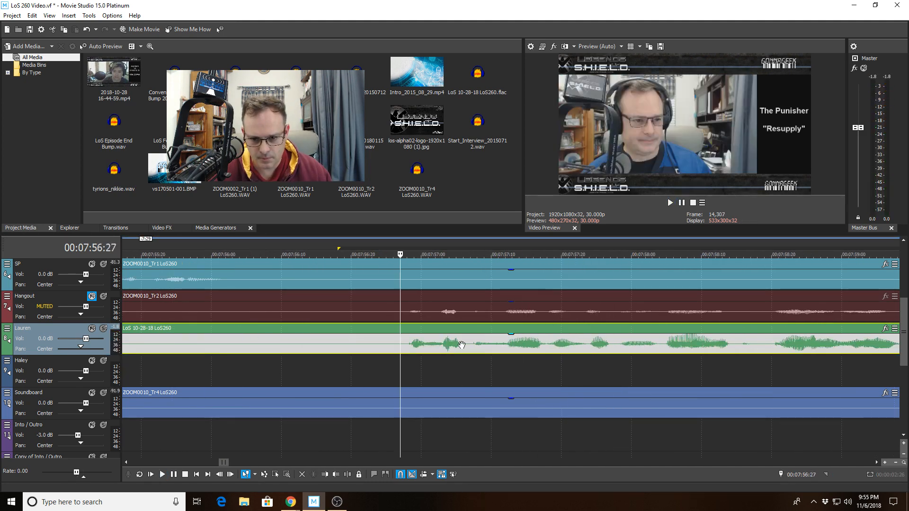
Select the time range from 00:07:57:06 to 00:07:57:23 within the speech and play it
drag(468, 346, 583, 372)
key(ctrl+z)
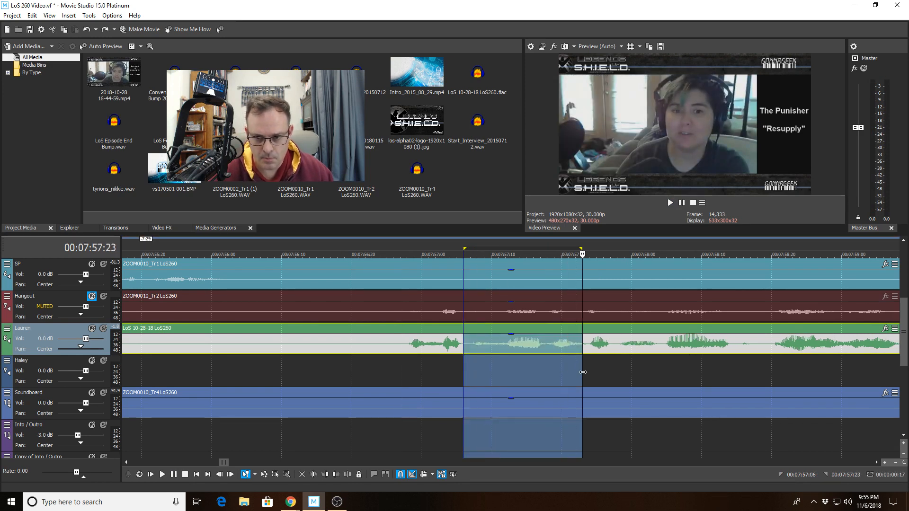
scroll(540, 356, up, 3)
key(space)
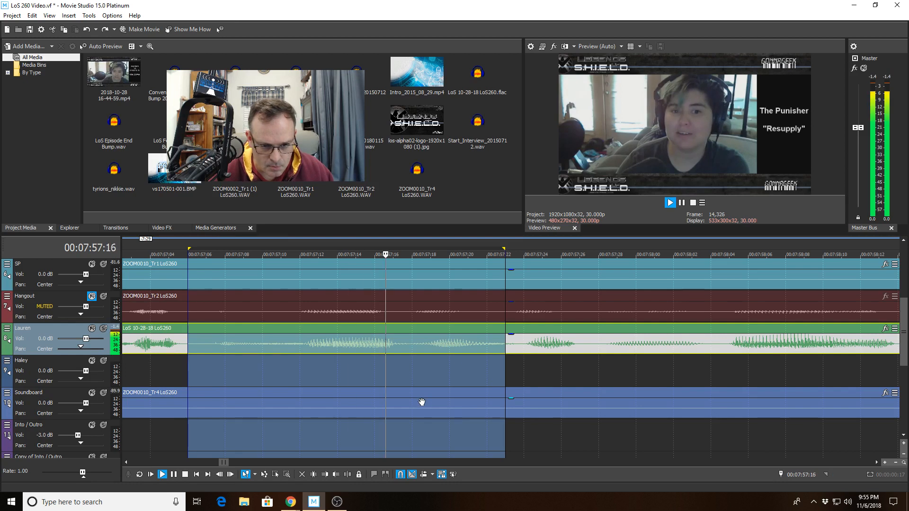